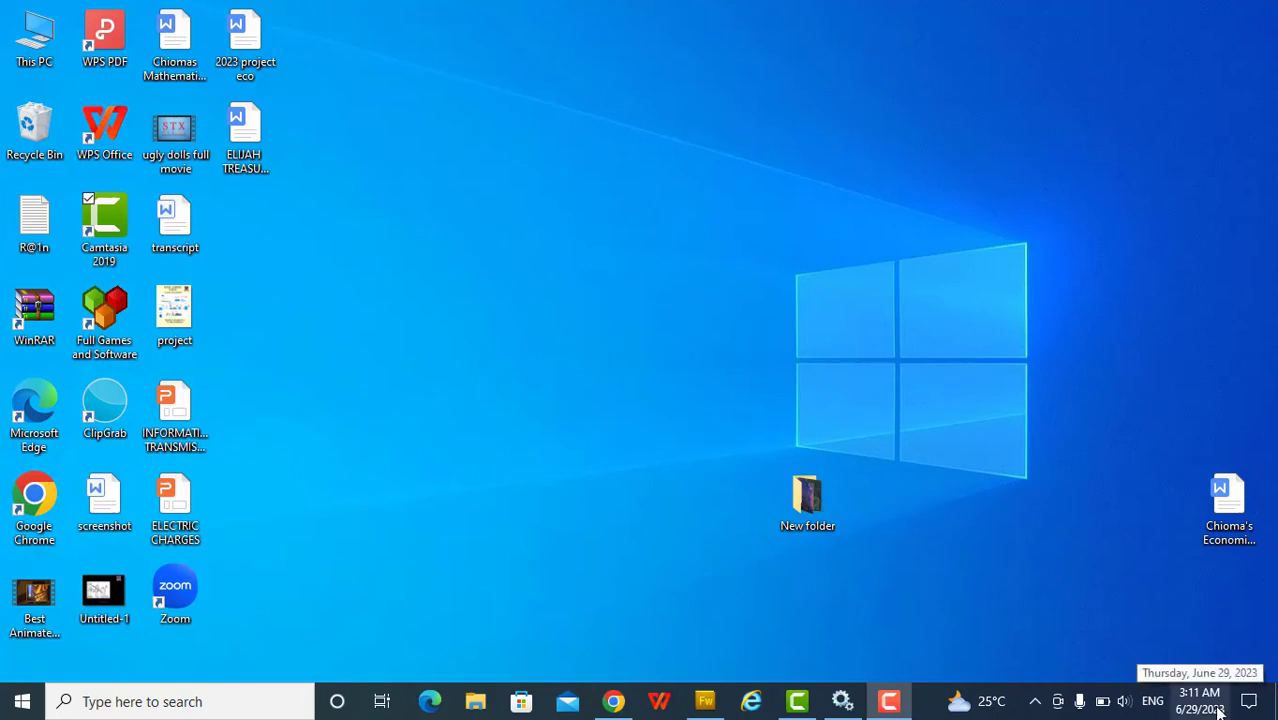
# Step: Bring up the licence-expiry screenshot and open the Activation page under Update & Security in Windows Settings
pyautogui.click(704, 701)
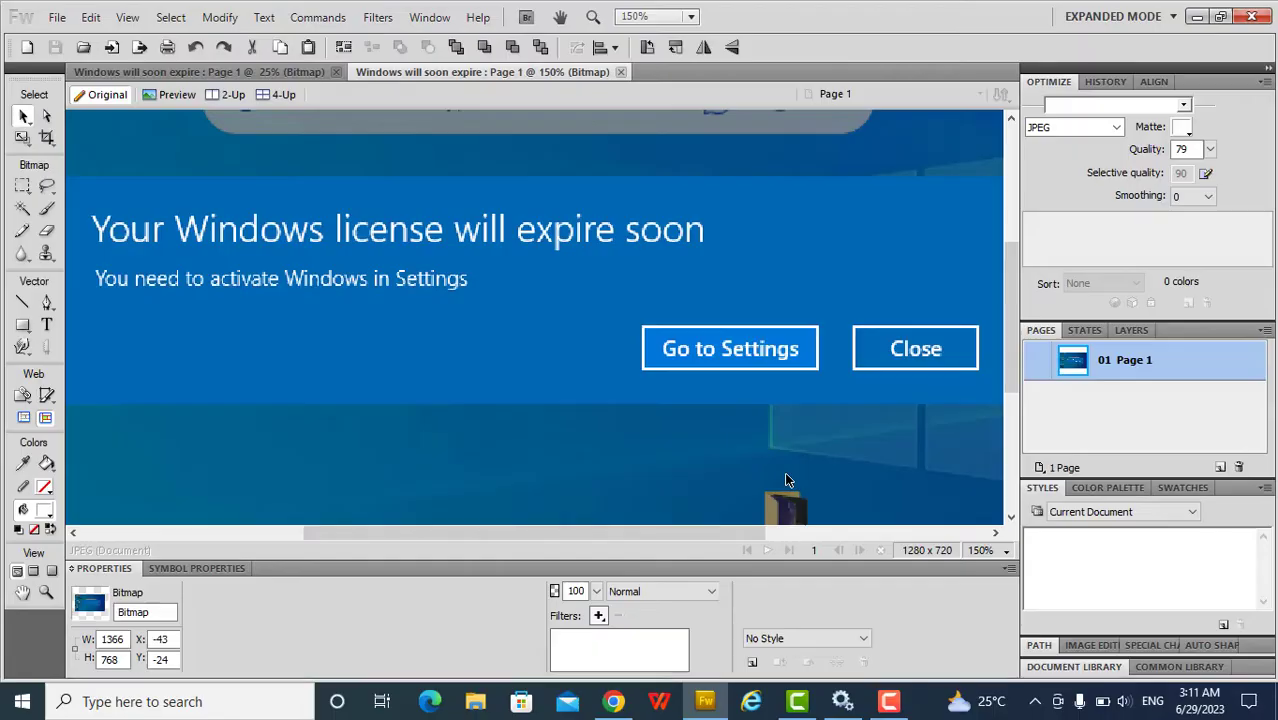
pyautogui.press('super')
pyautogui.write('setting')
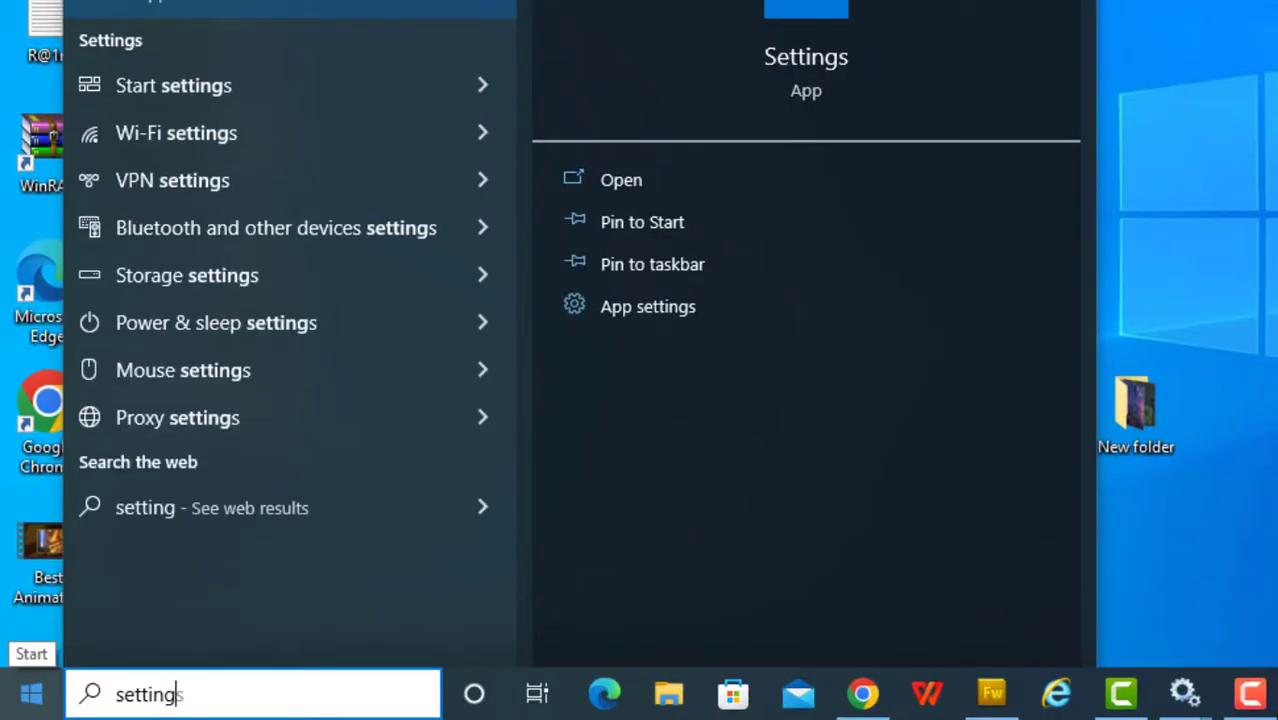
pyautogui.click(163, 20)
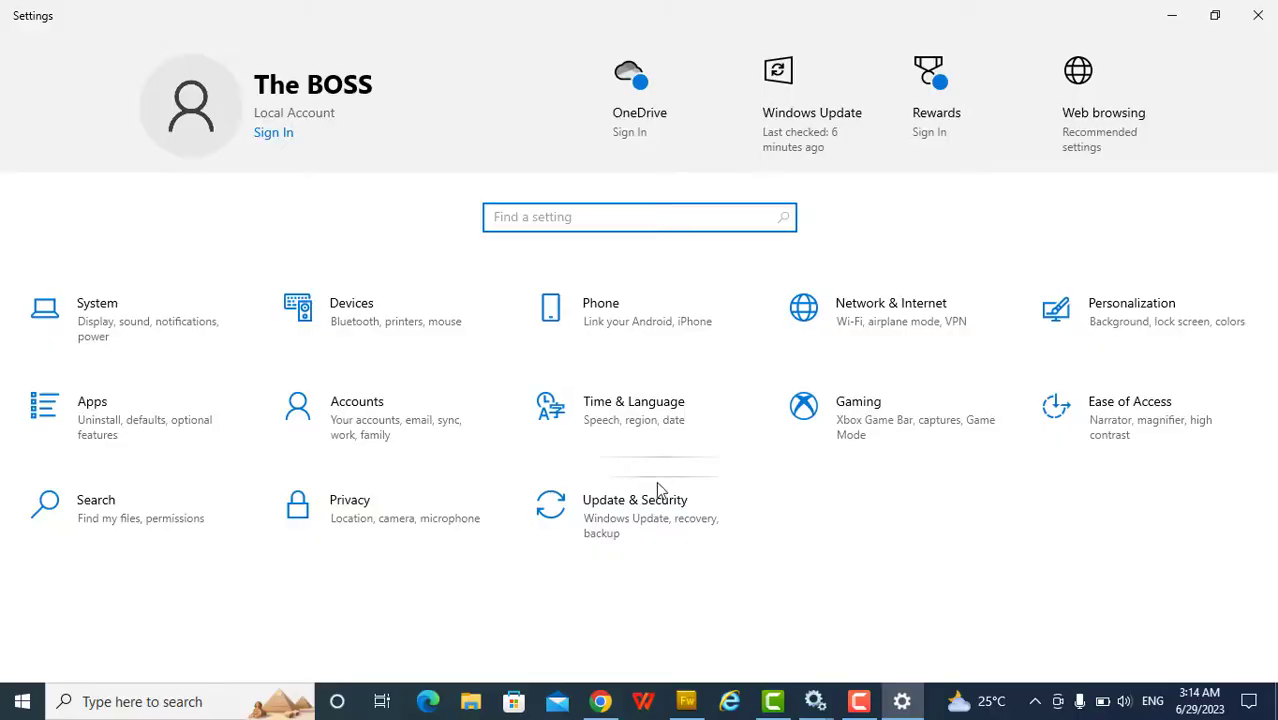
pyautogui.click(631, 500)
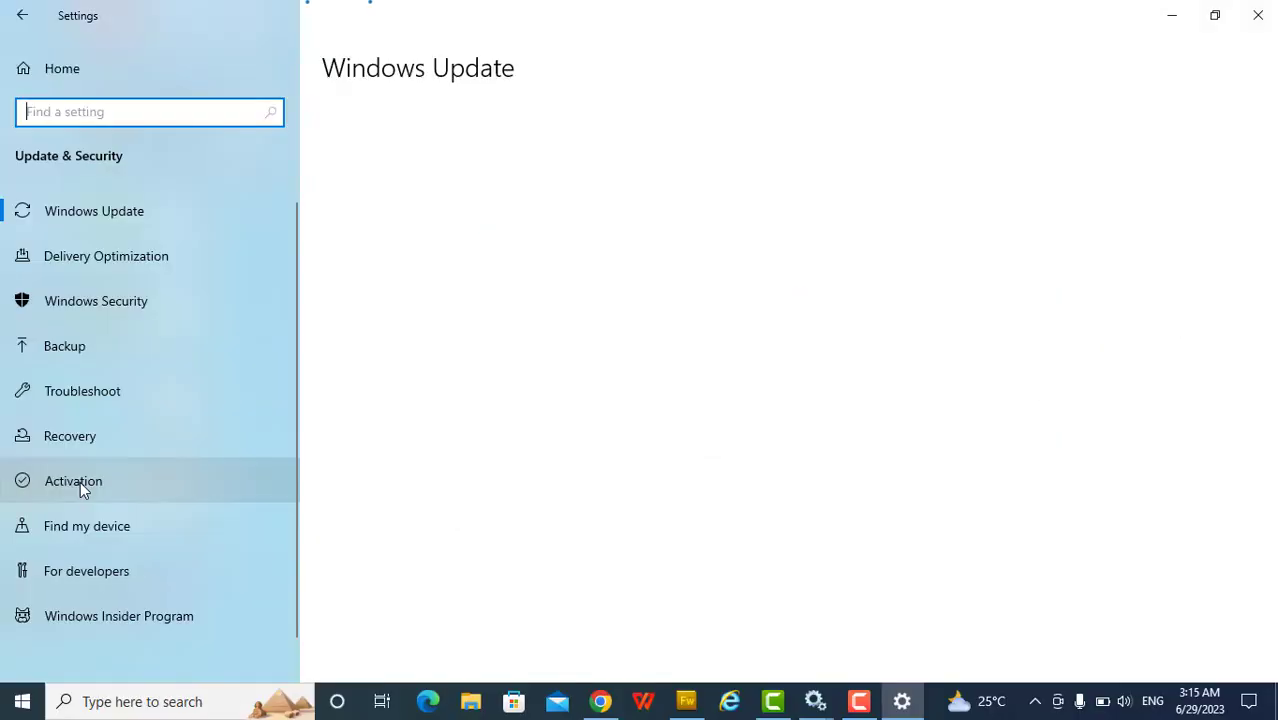
pyautogui.click(80, 481)
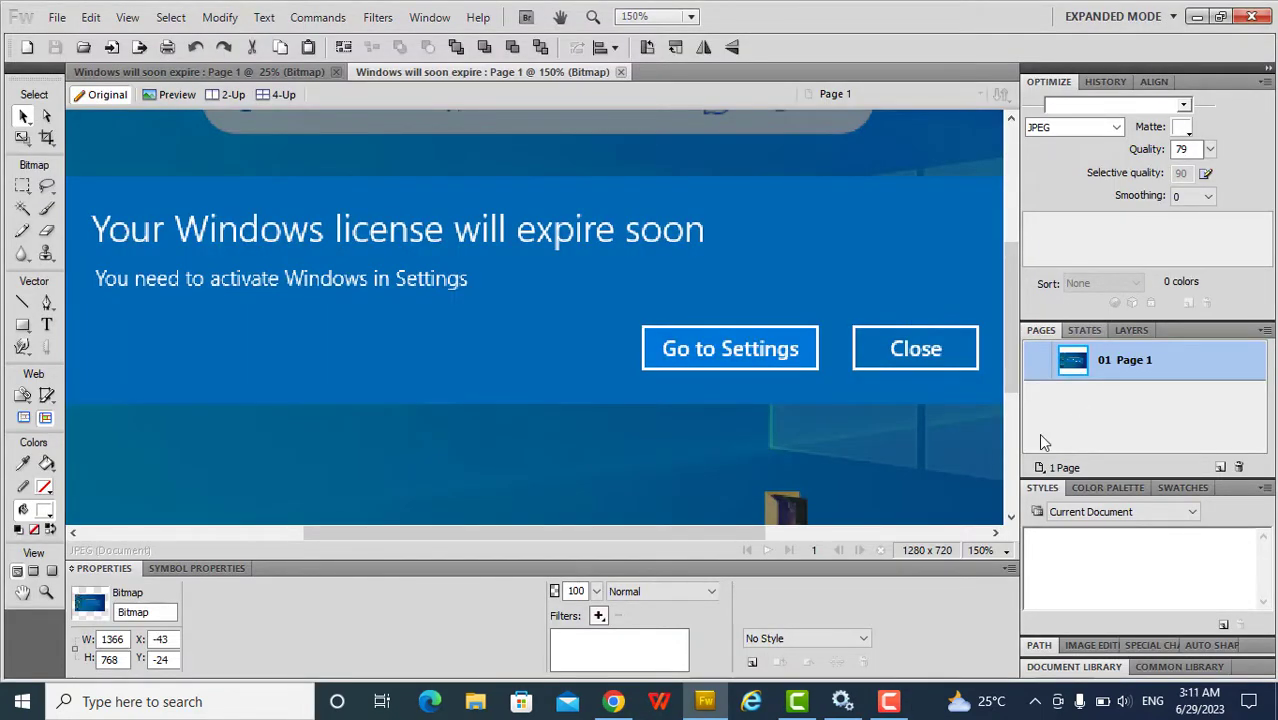
# Step: Minimize the licence-expiry screenshot's window, then find and open the Services app in a maximized window
pyautogui.click(706, 700)
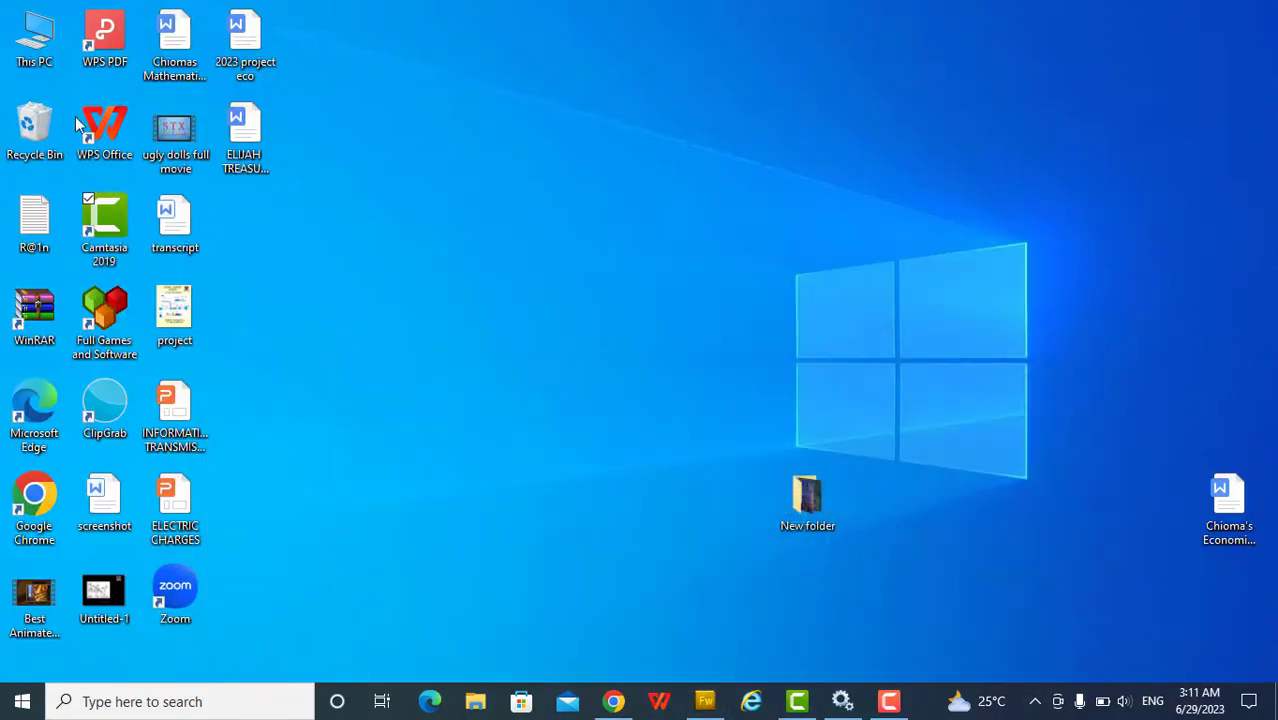
pyautogui.click(117, 705)
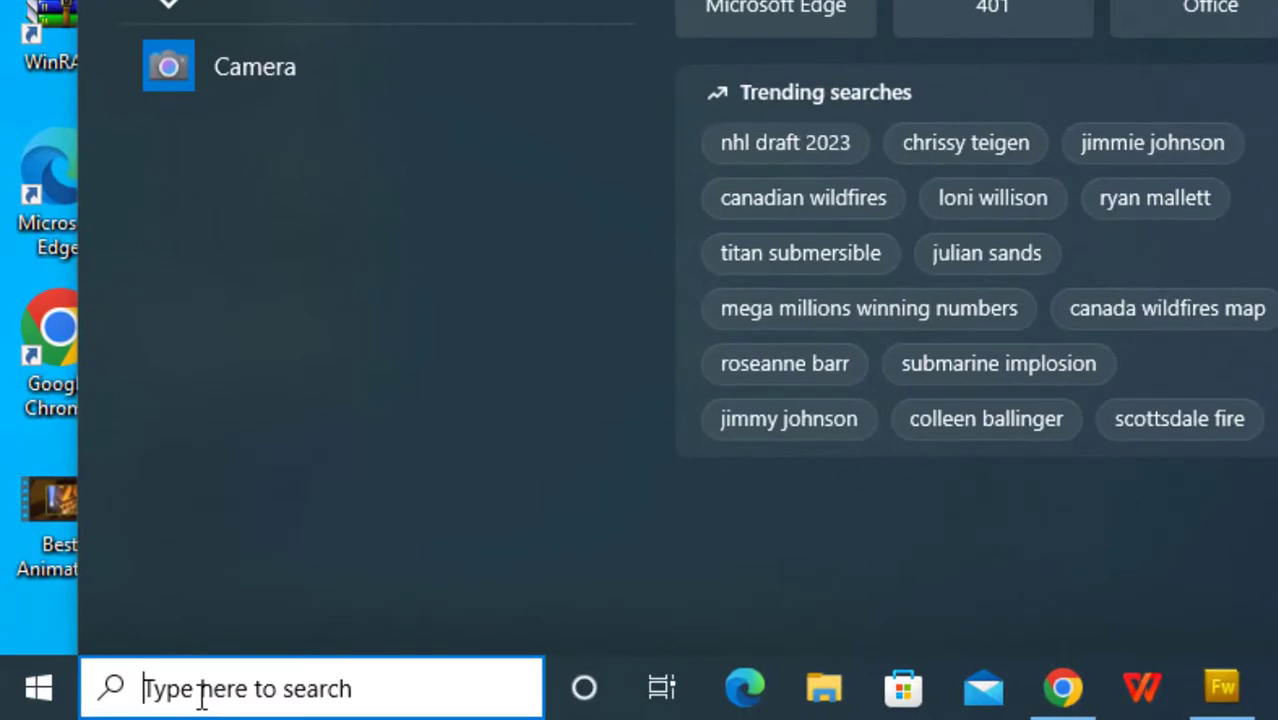
pyautogui.write('se')
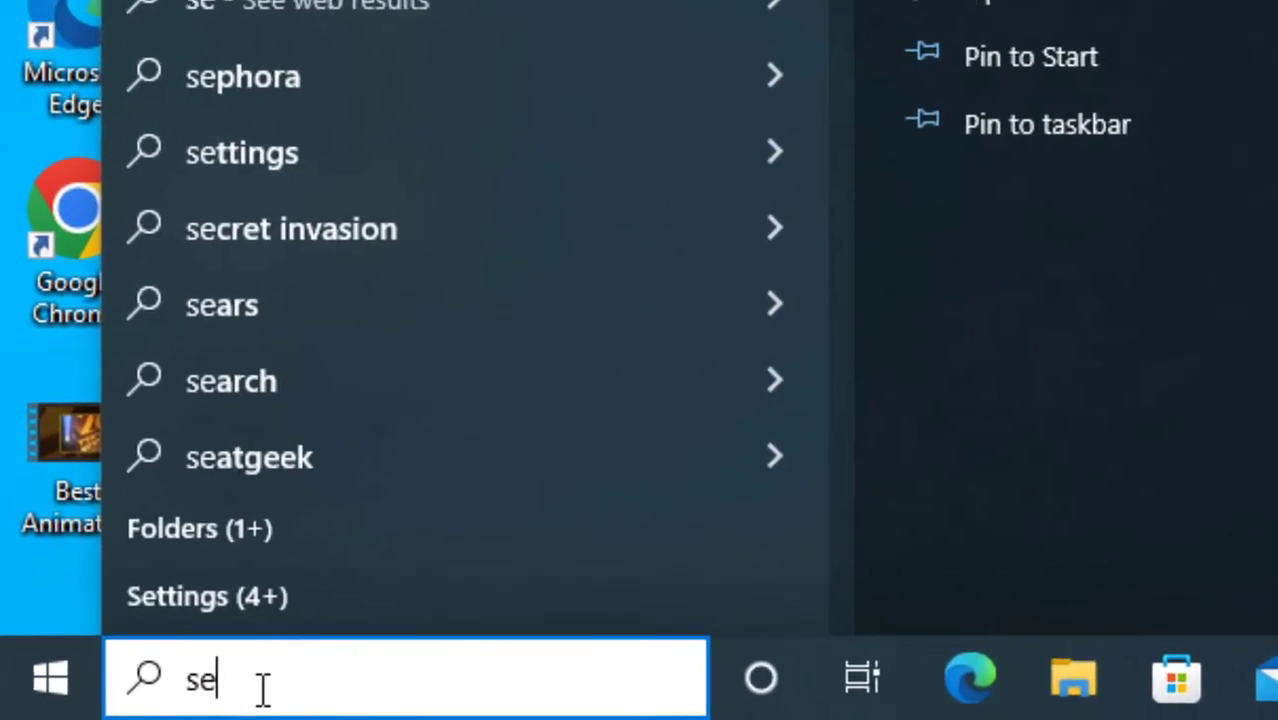
pyautogui.press('BackSpace')
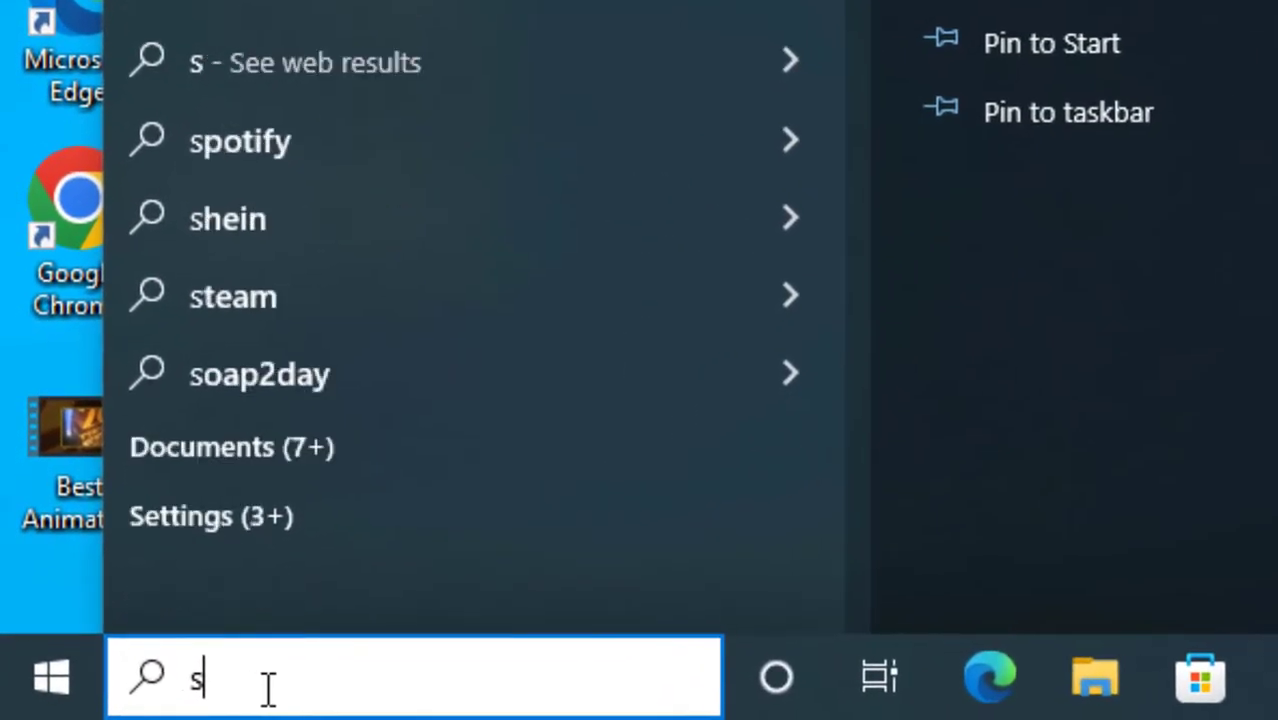
pyautogui.write('ervi')
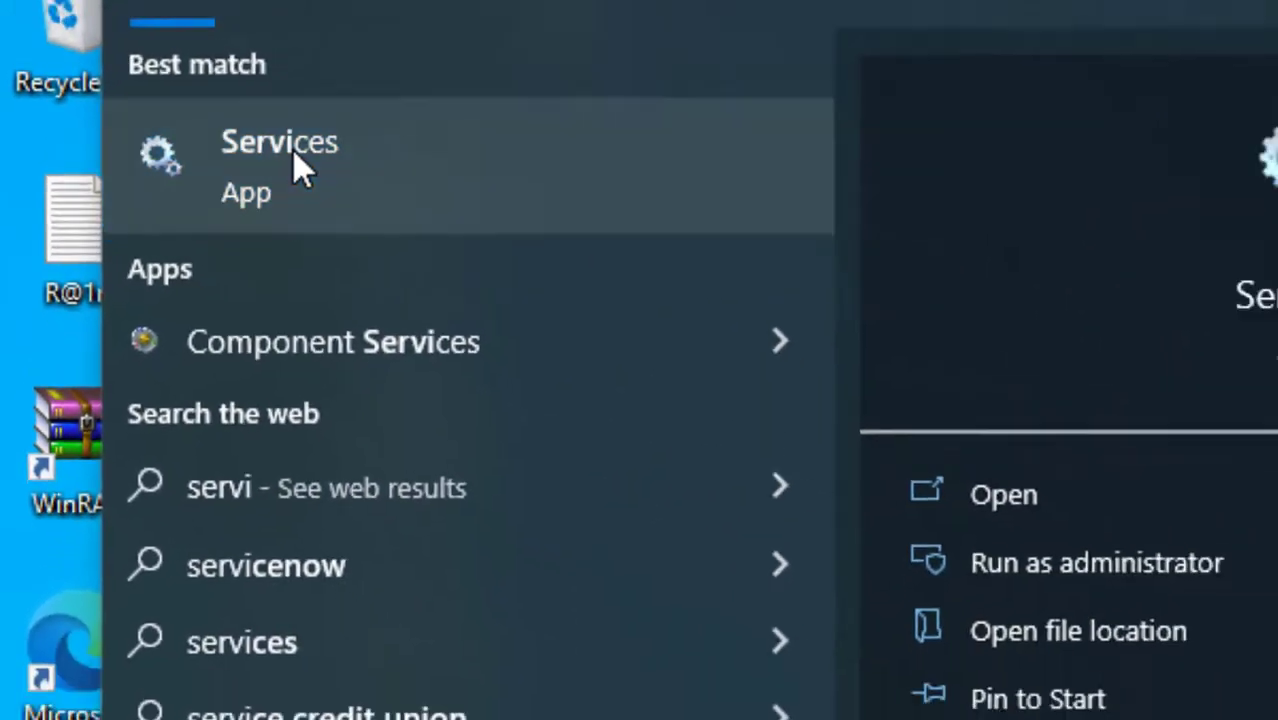
pyautogui.click(168, 60)
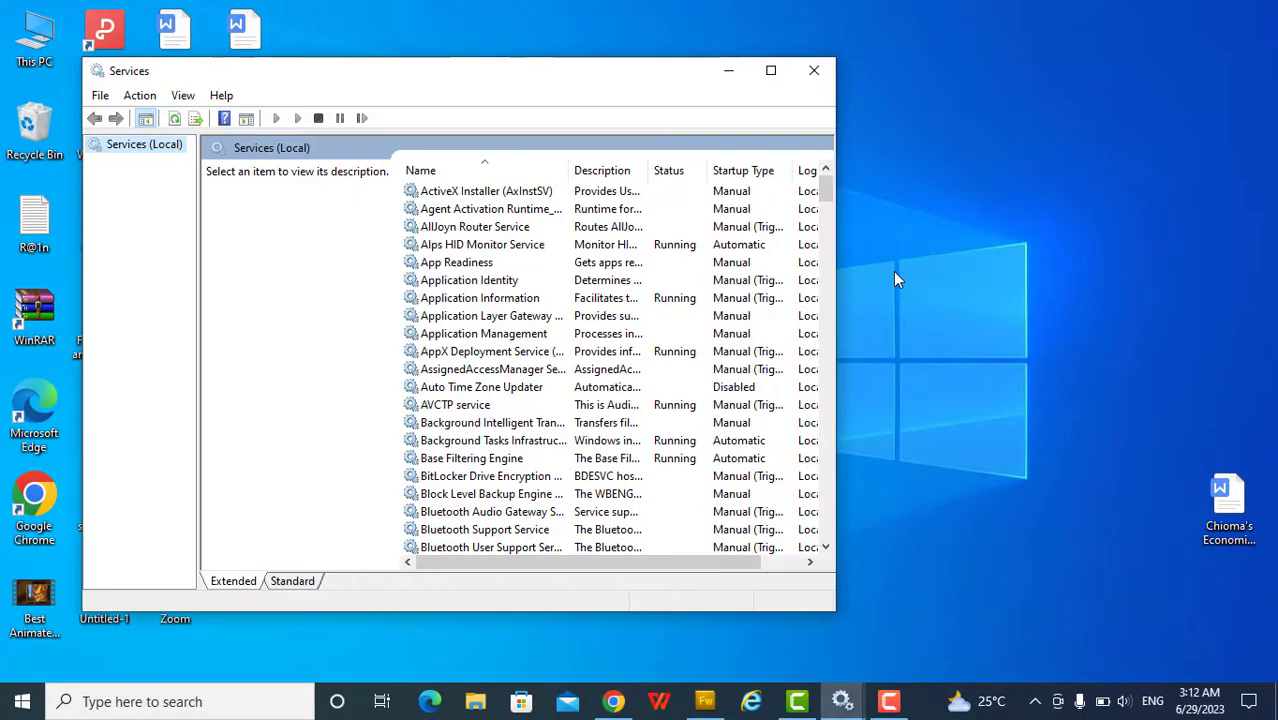
pyautogui.click(770, 70)
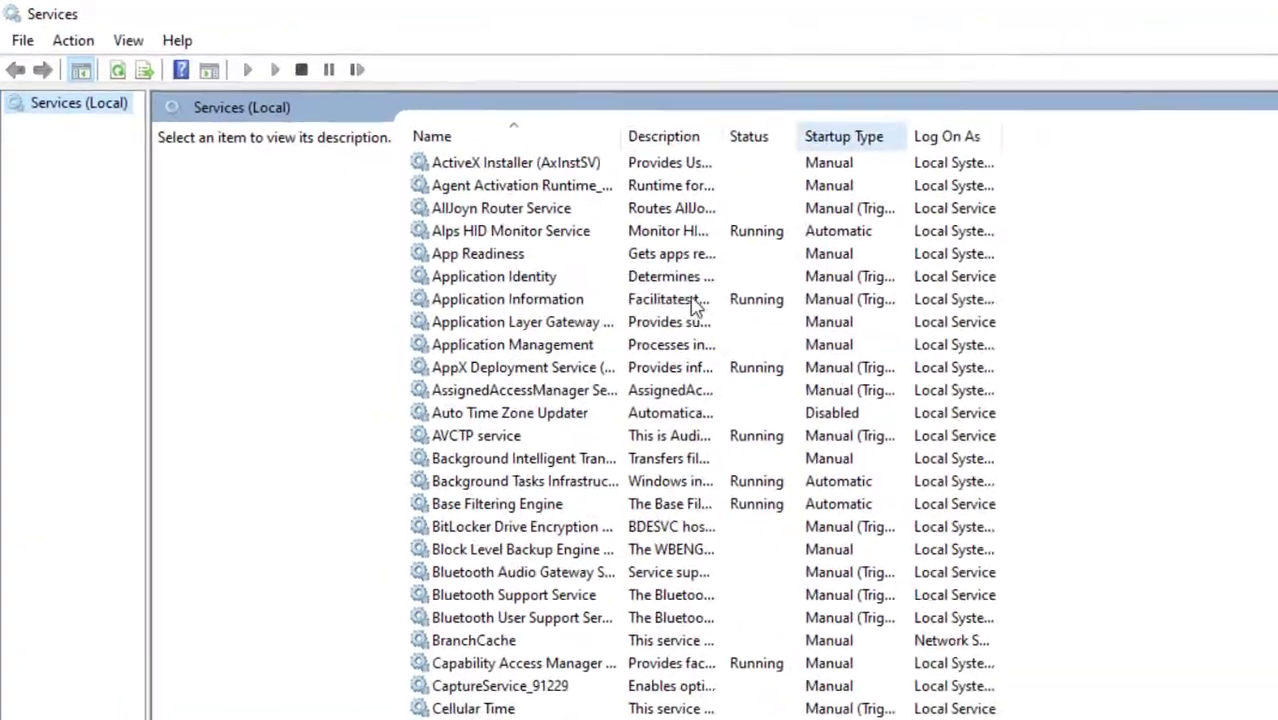
# Step: Set the startup type of the Windows License Manager Service to Disabled and confirm its properties
pyautogui.click(571, 384)
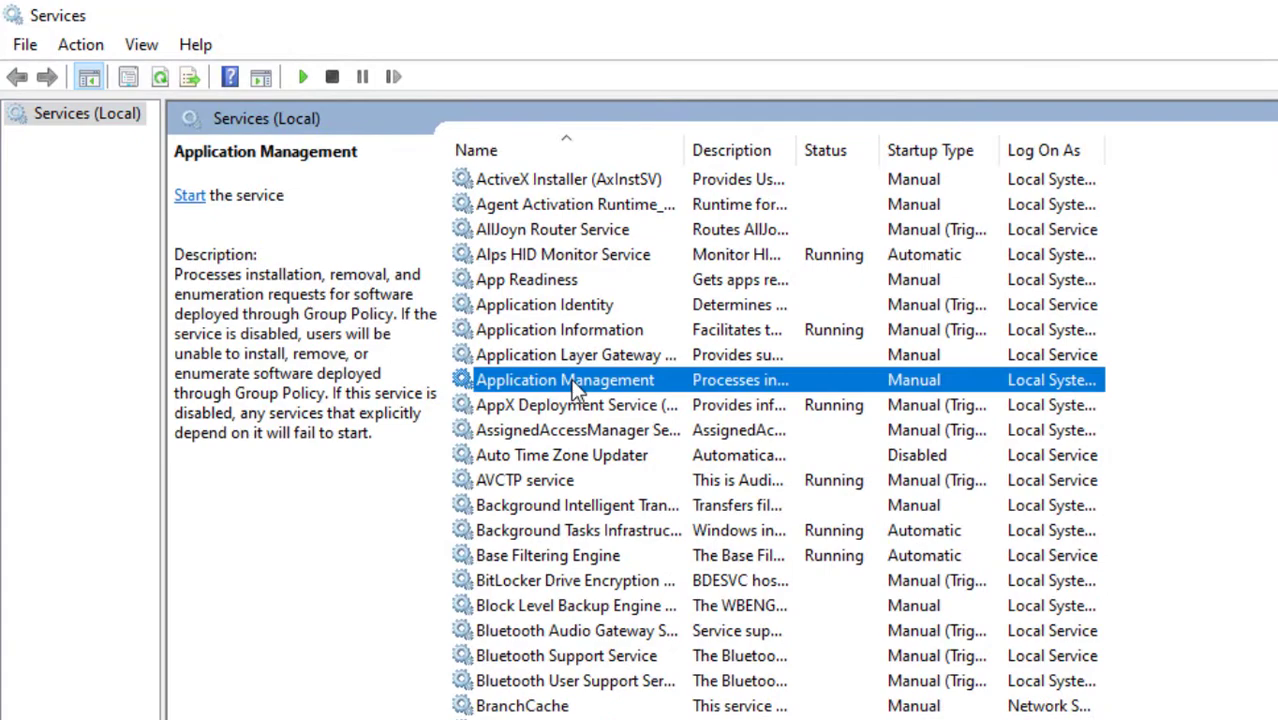
pyautogui.press('w')
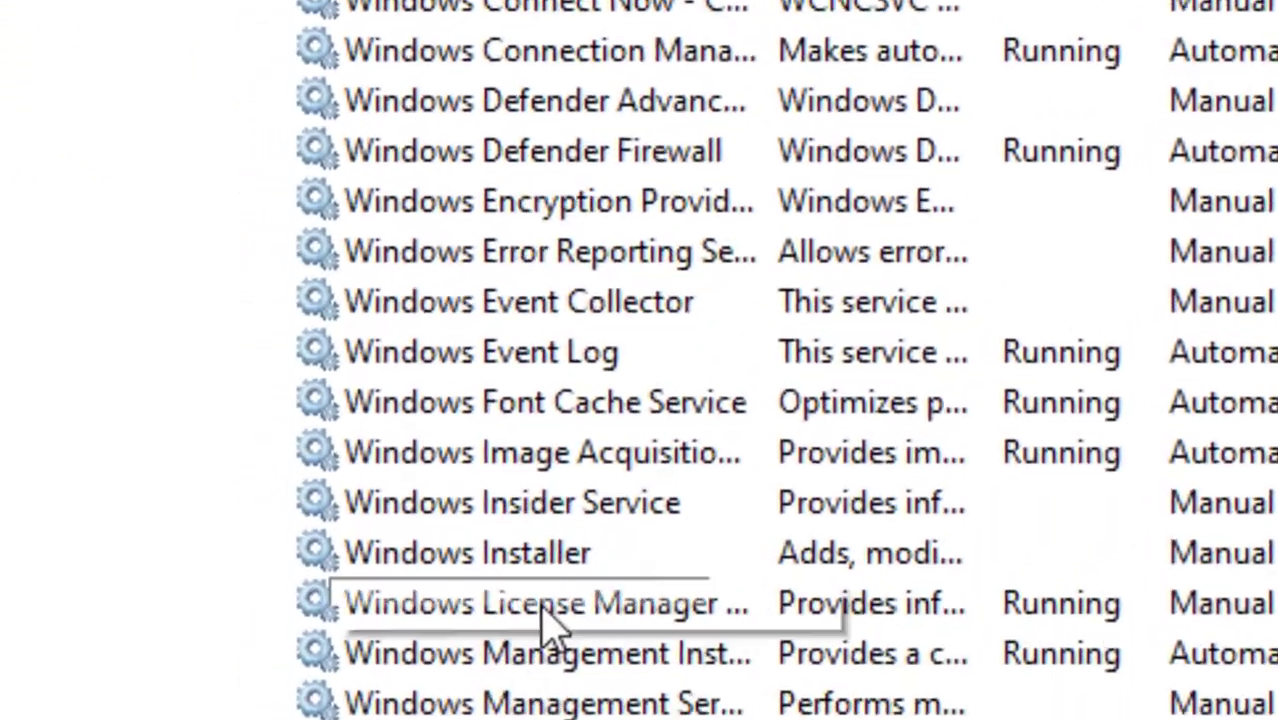
pyautogui.click(570, 548)
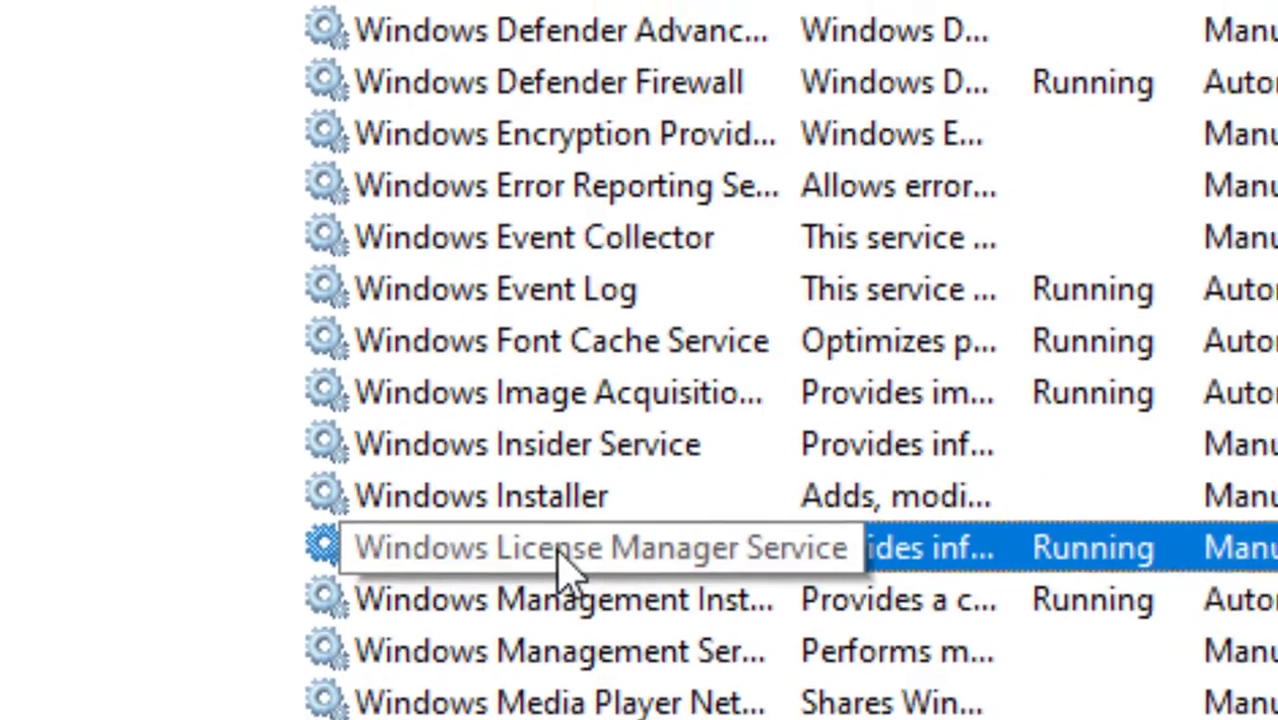
pyautogui.rightClick(576, 552)
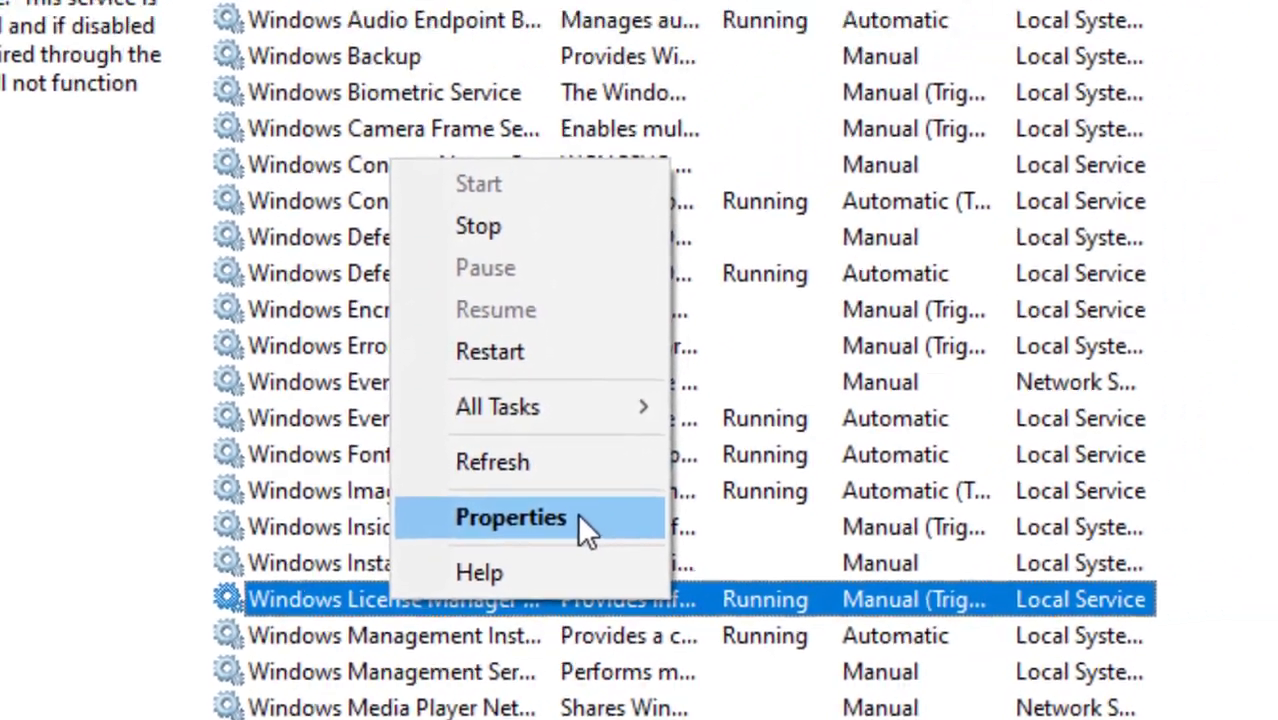
pyautogui.click(600, 497)
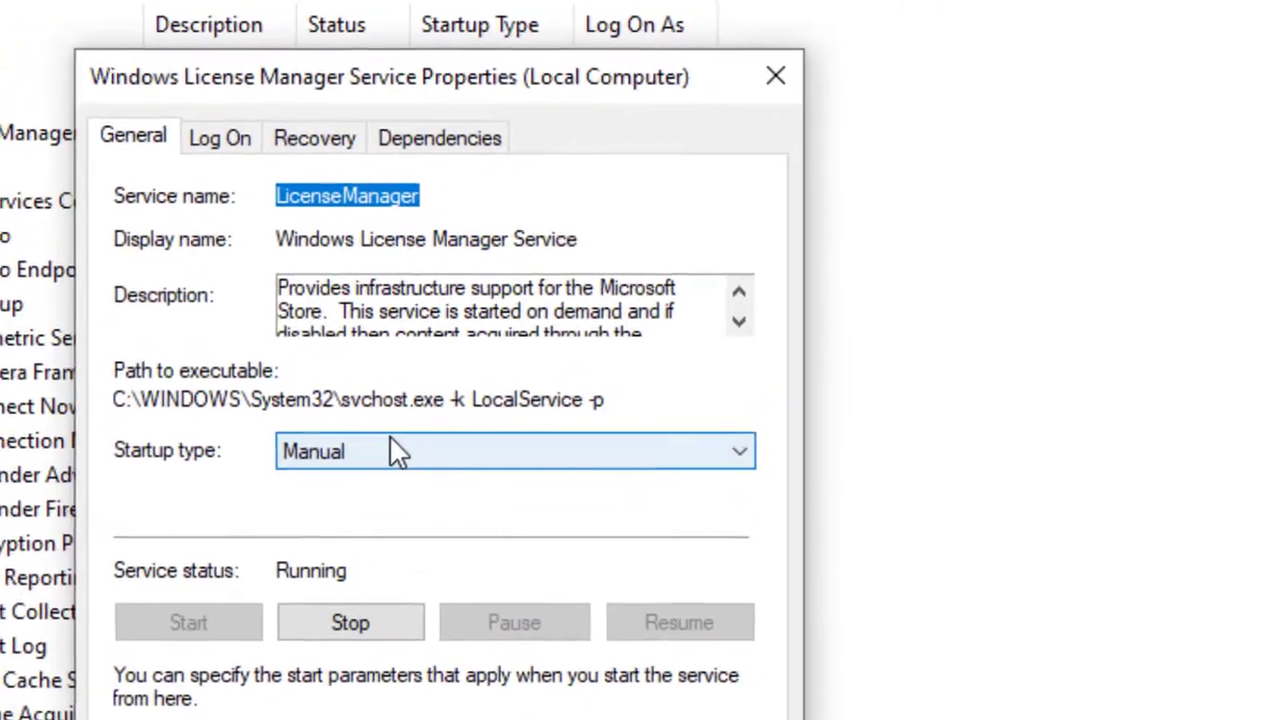
pyautogui.click(594, 348)
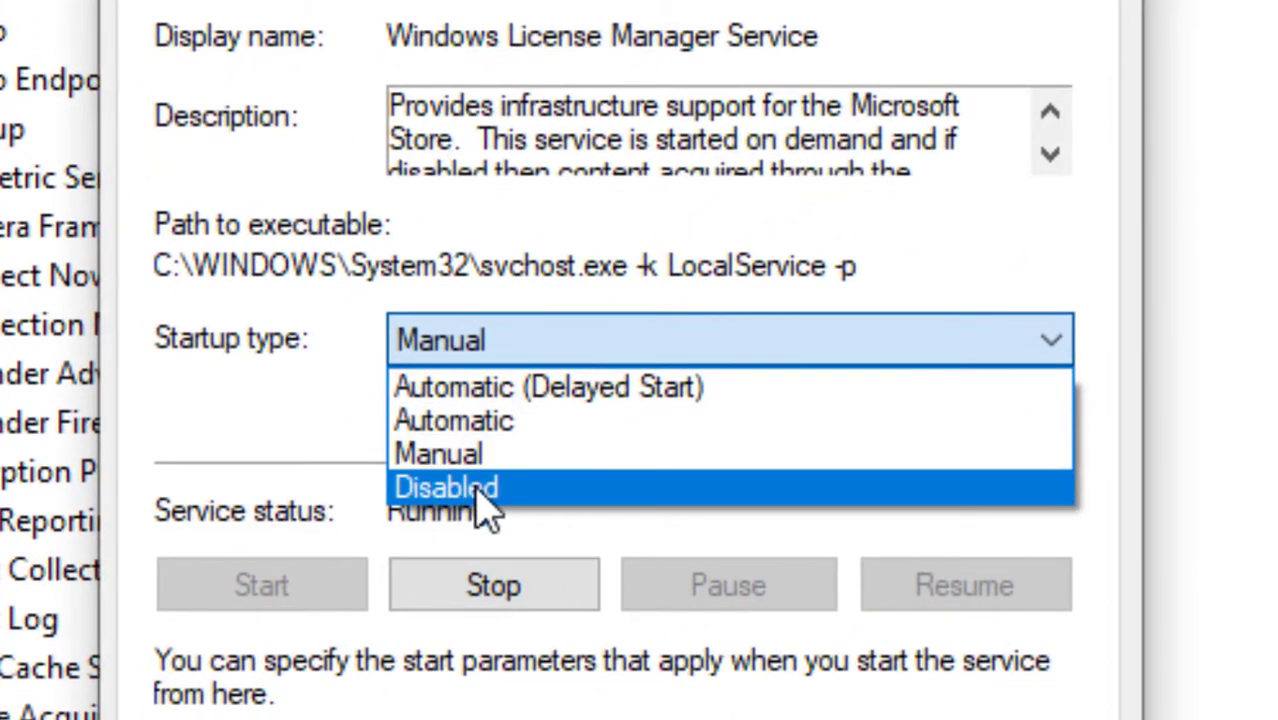
pyautogui.click(447, 489)
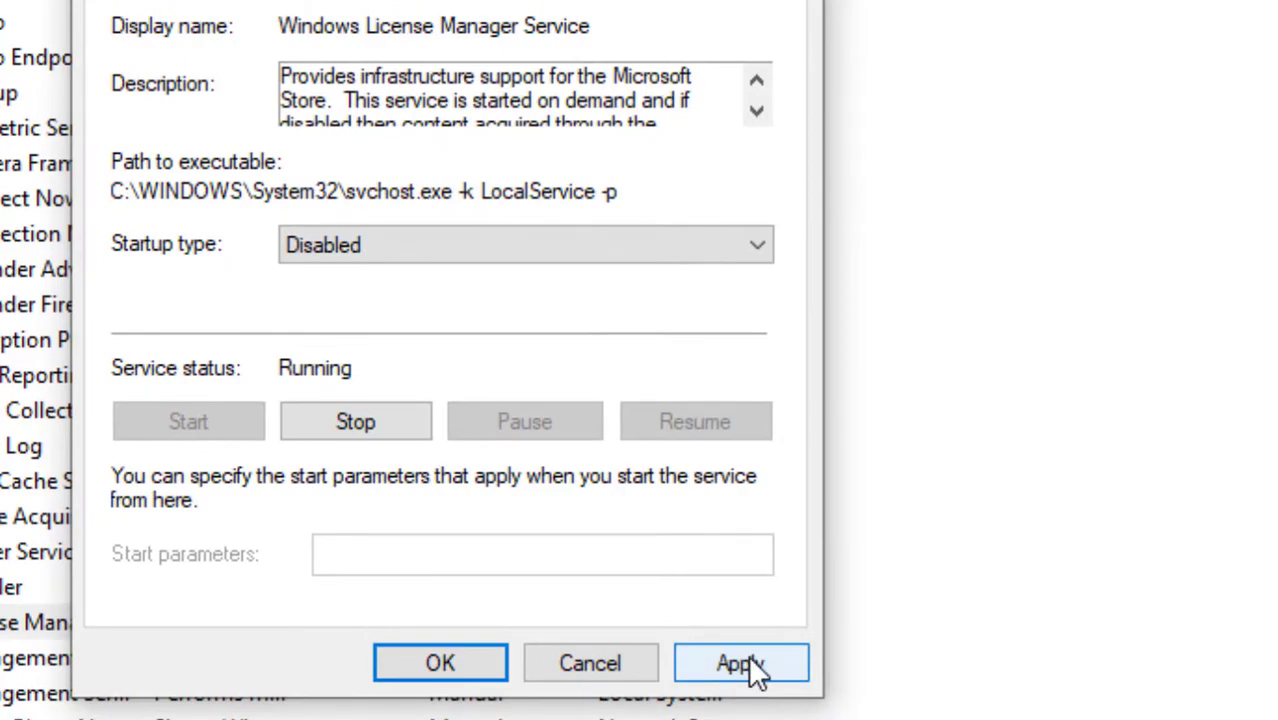
pyautogui.click(458, 670)
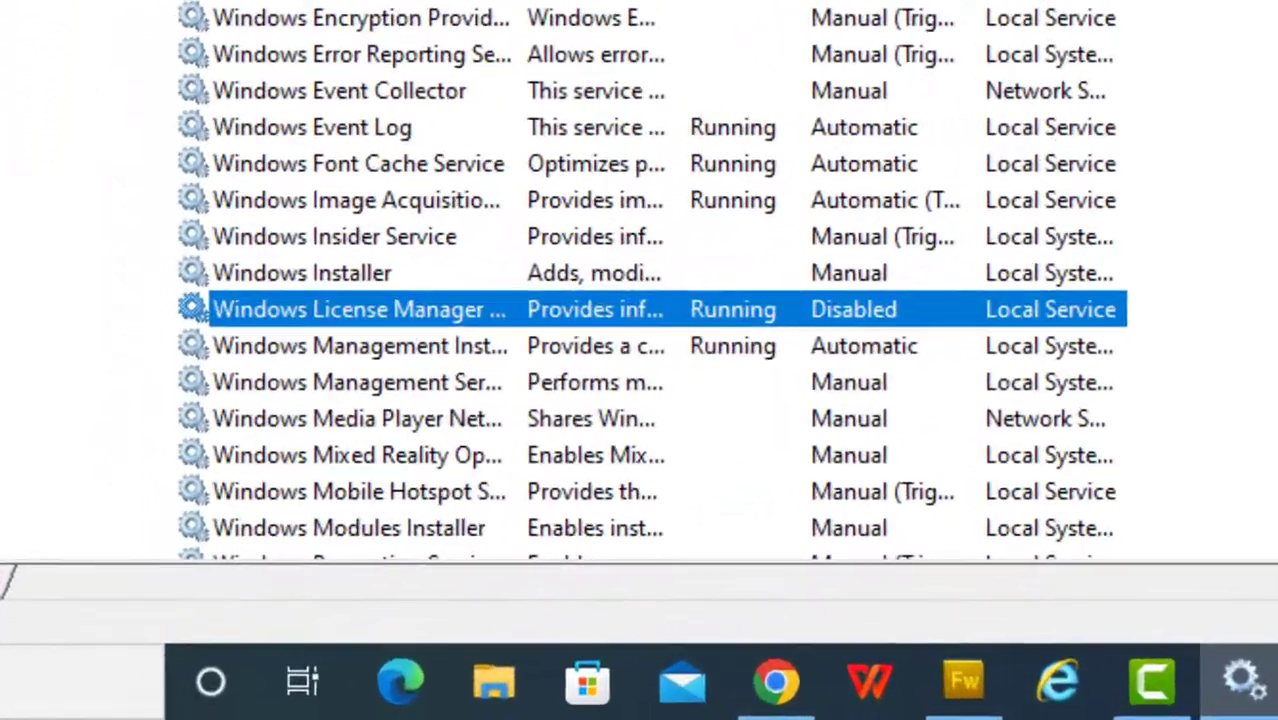
# Step: Set the startup type of the Windows Update service to Disabled, apply it, and minimize the Services window
pyautogui.scroll(-4, 1266, 530)
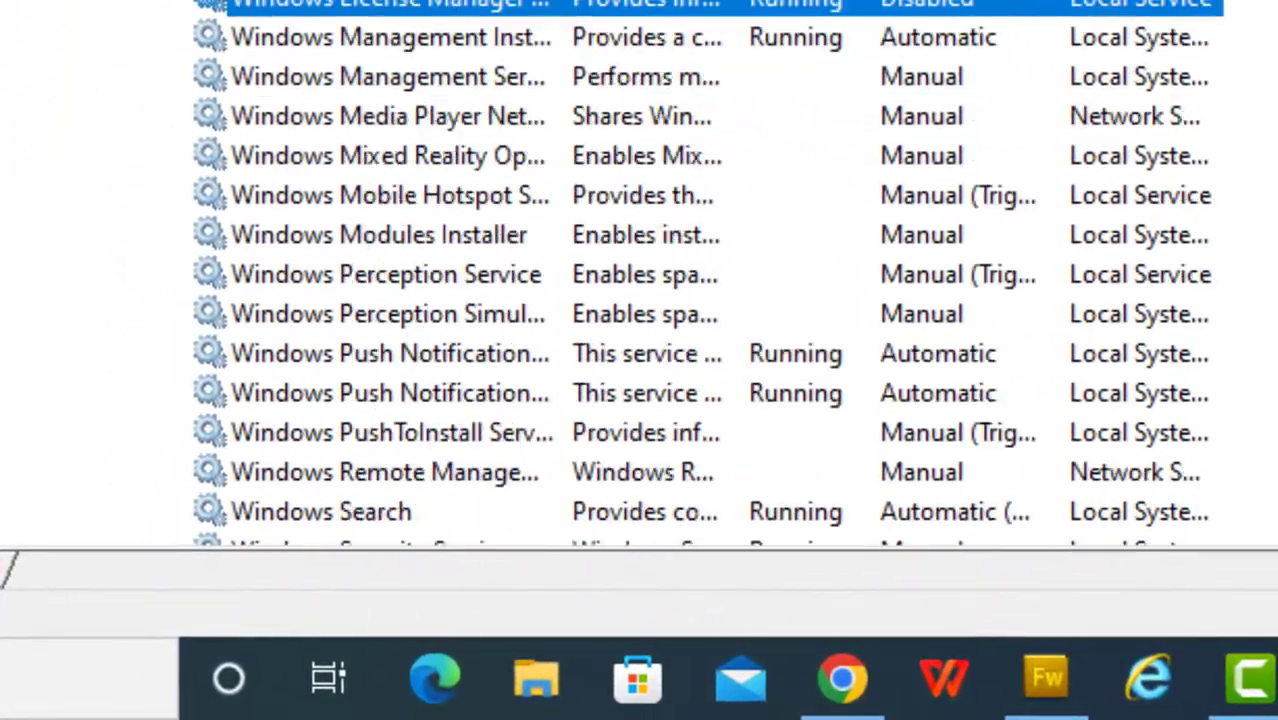
pyautogui.scroll(-1, 700, 300)
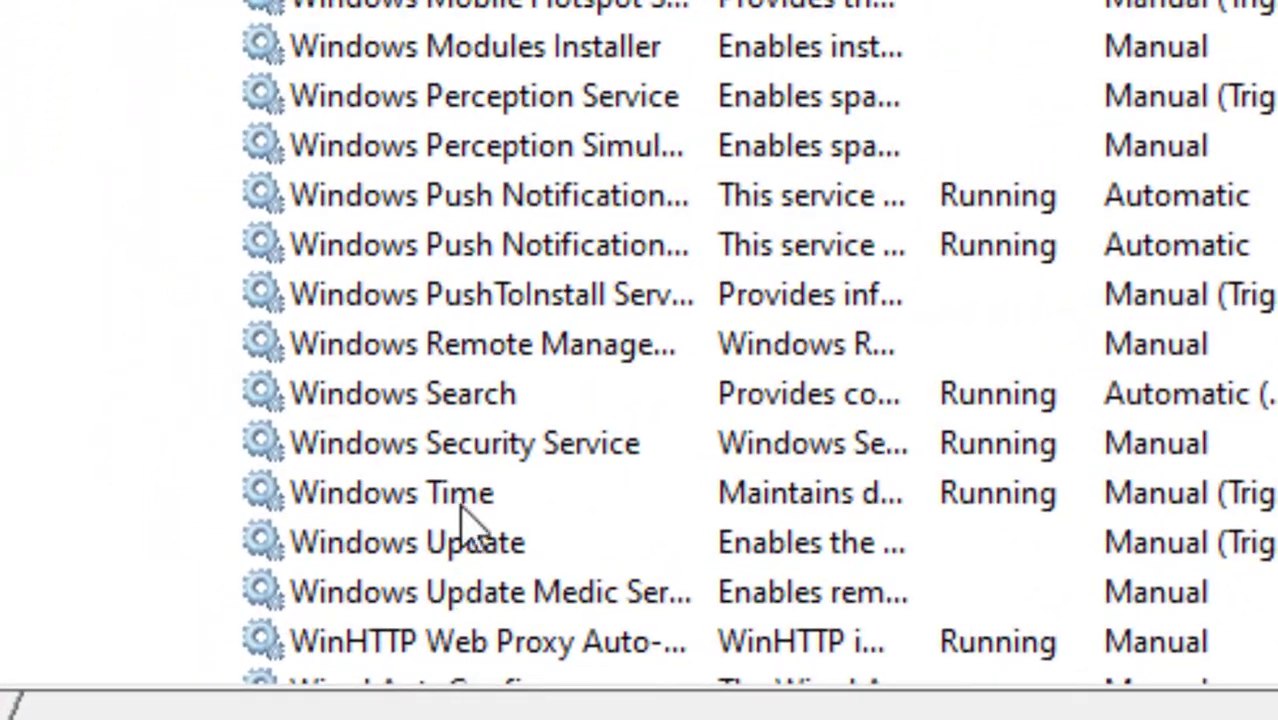
pyautogui.click(470, 560)
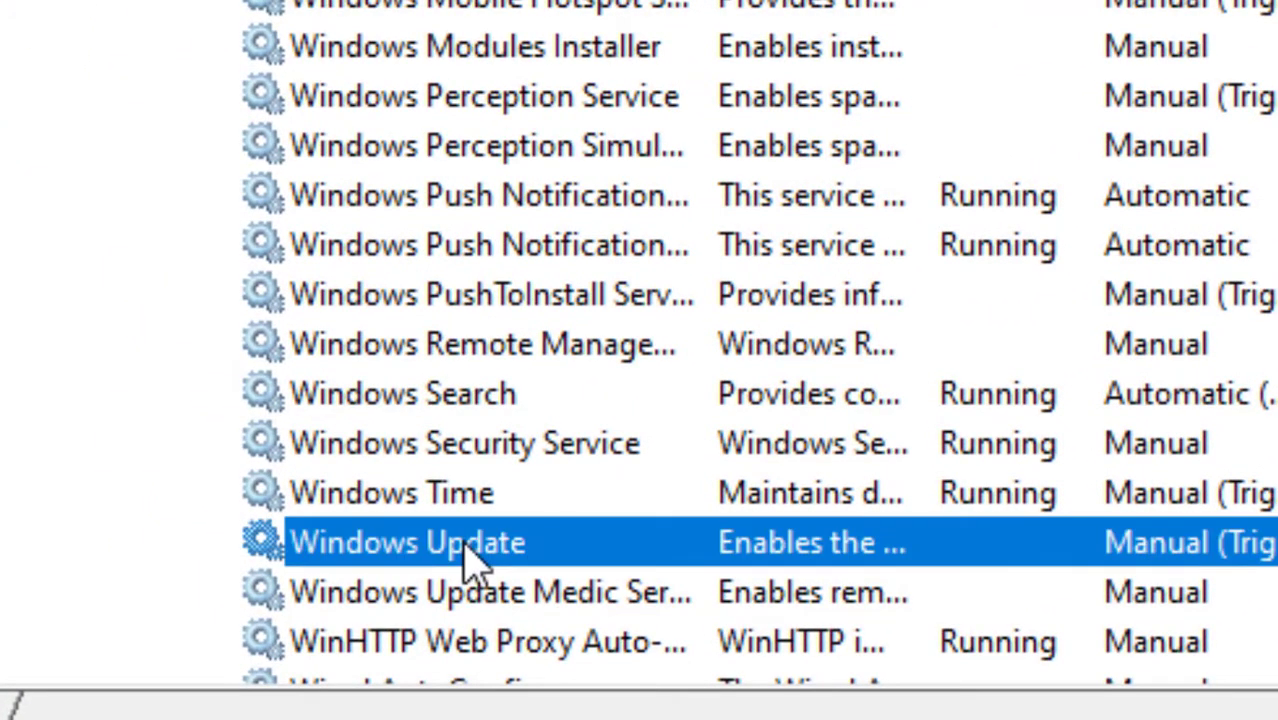
pyautogui.rightClick(470, 560)
pyautogui.click(659, 429)
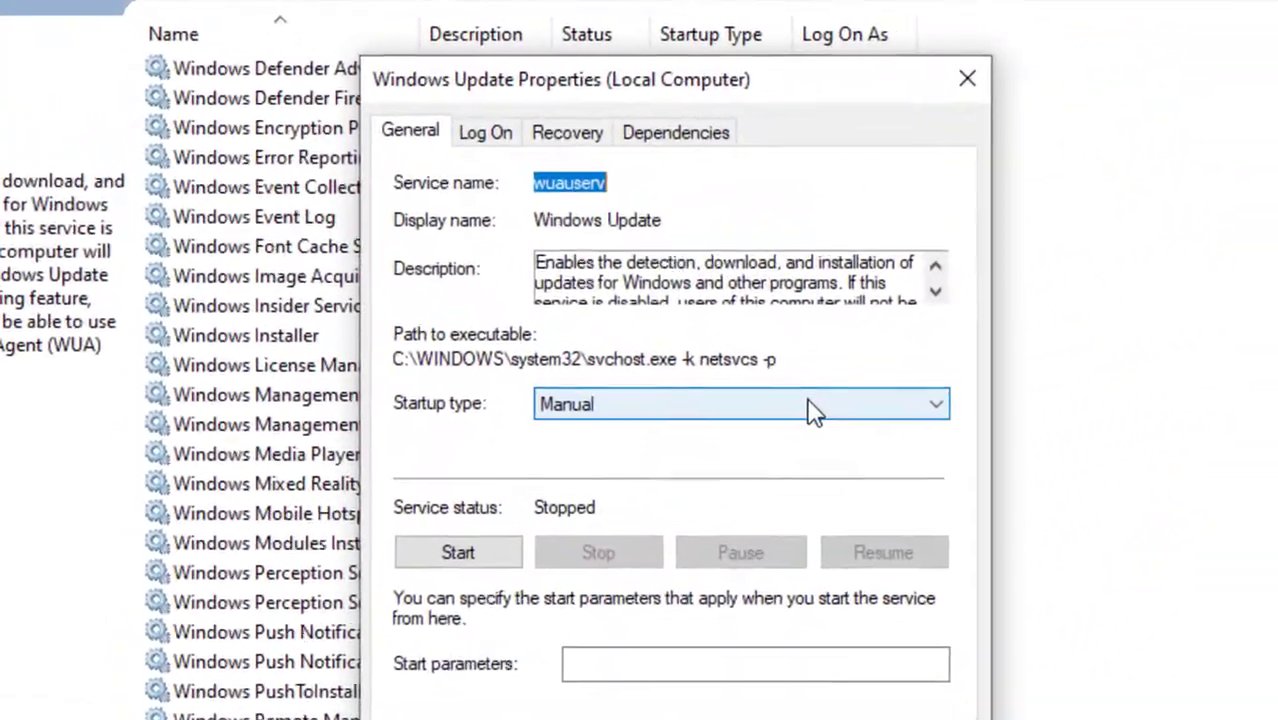
pyautogui.click(679, 291)
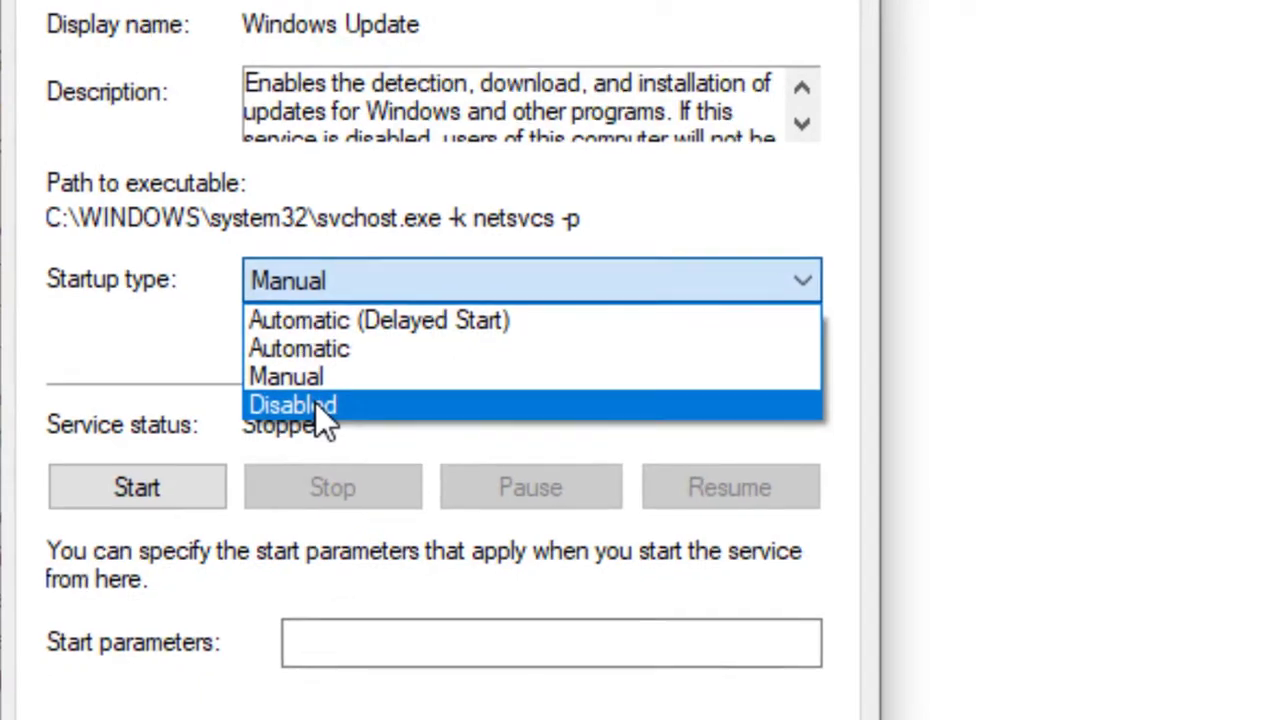
pyautogui.click(590, 508)
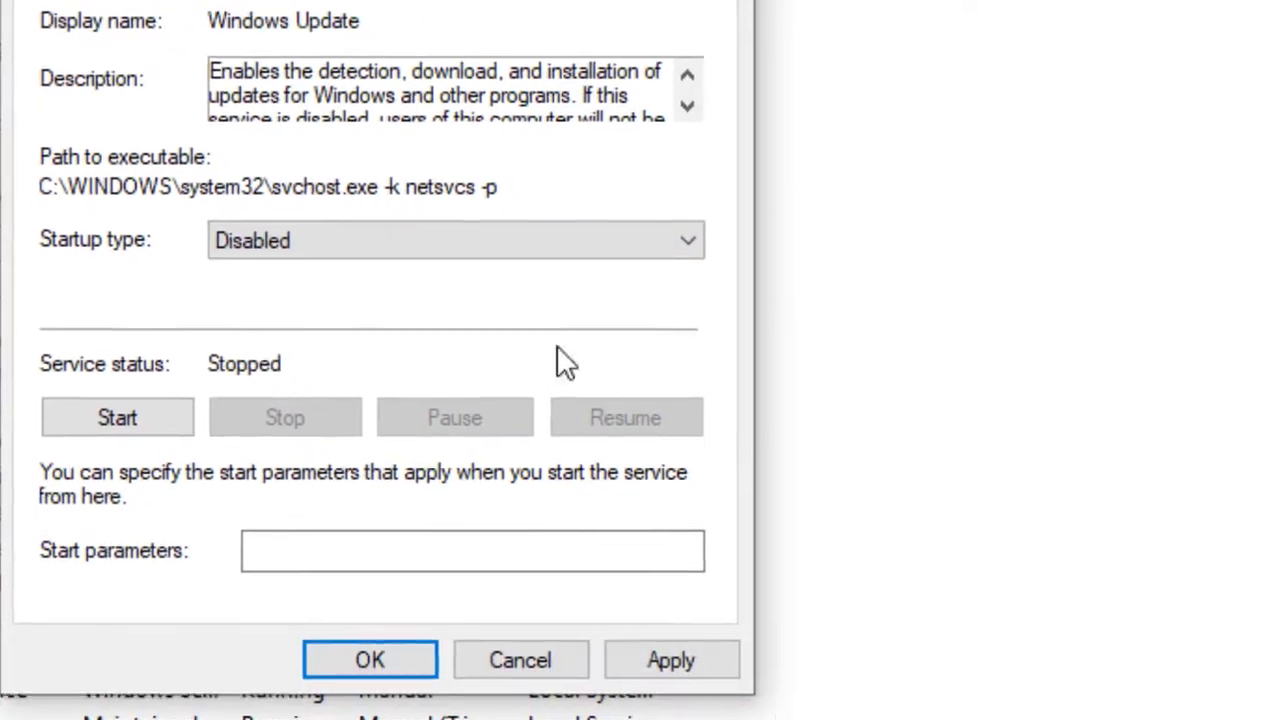
pyautogui.click(670, 660)
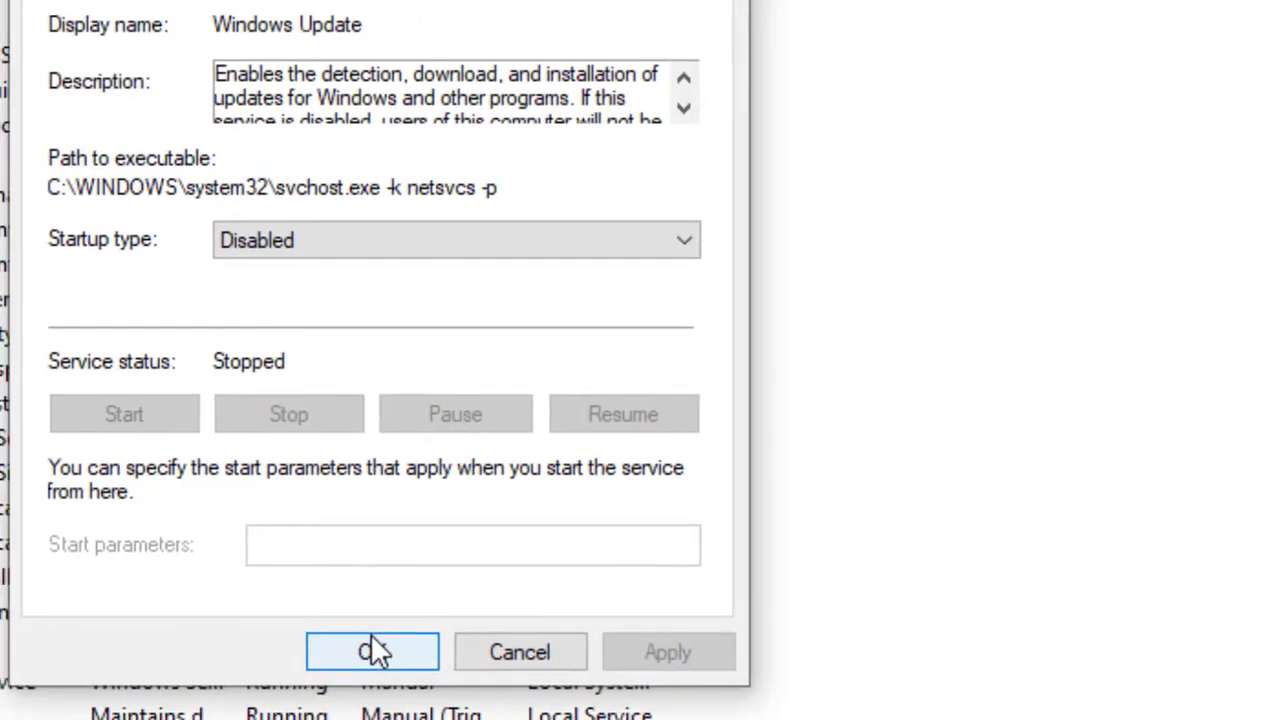
pyautogui.click(368, 655)
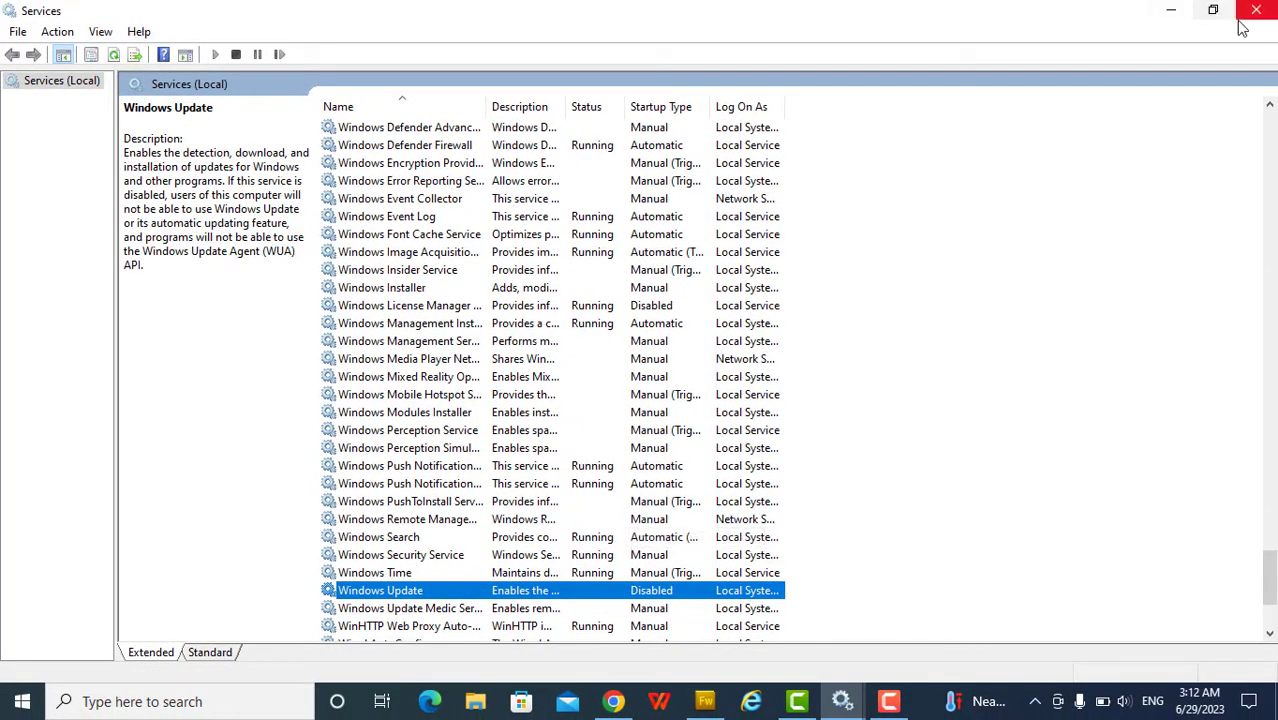
pyautogui.click(1171, 11)
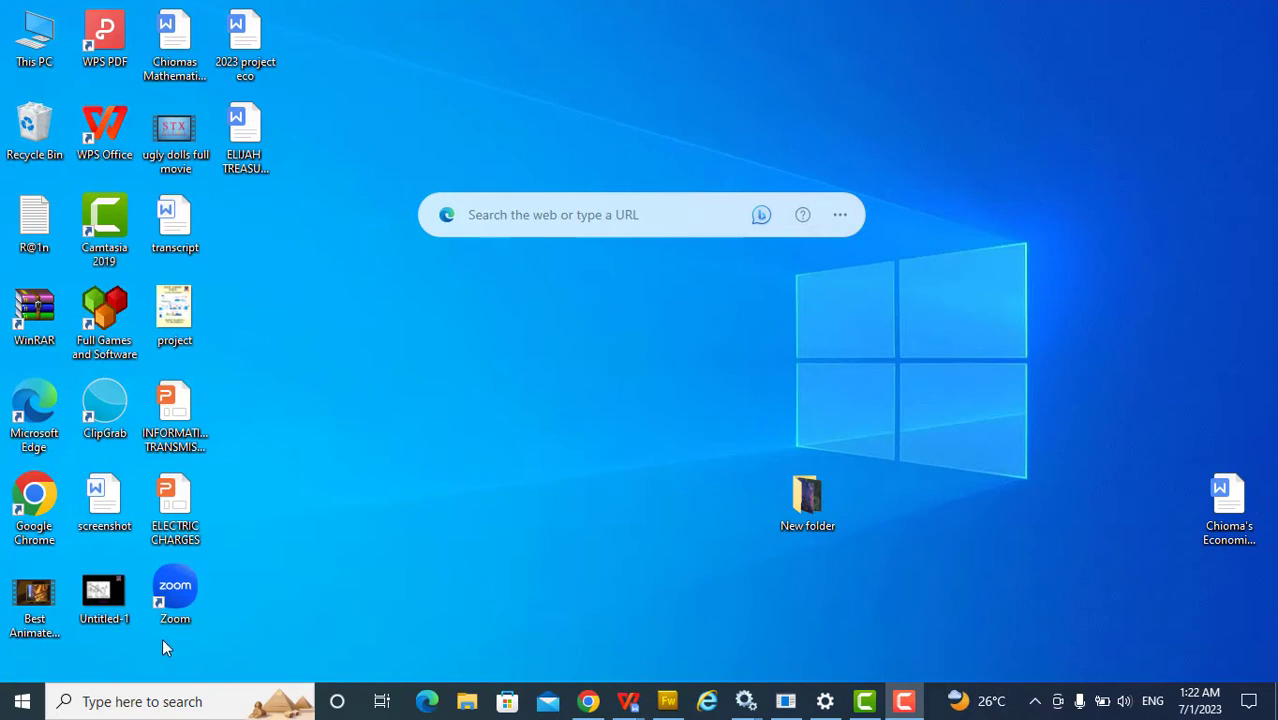
# Step: Search Windows for regedit and open the Registry Editor
pyautogui.click(113, 701)
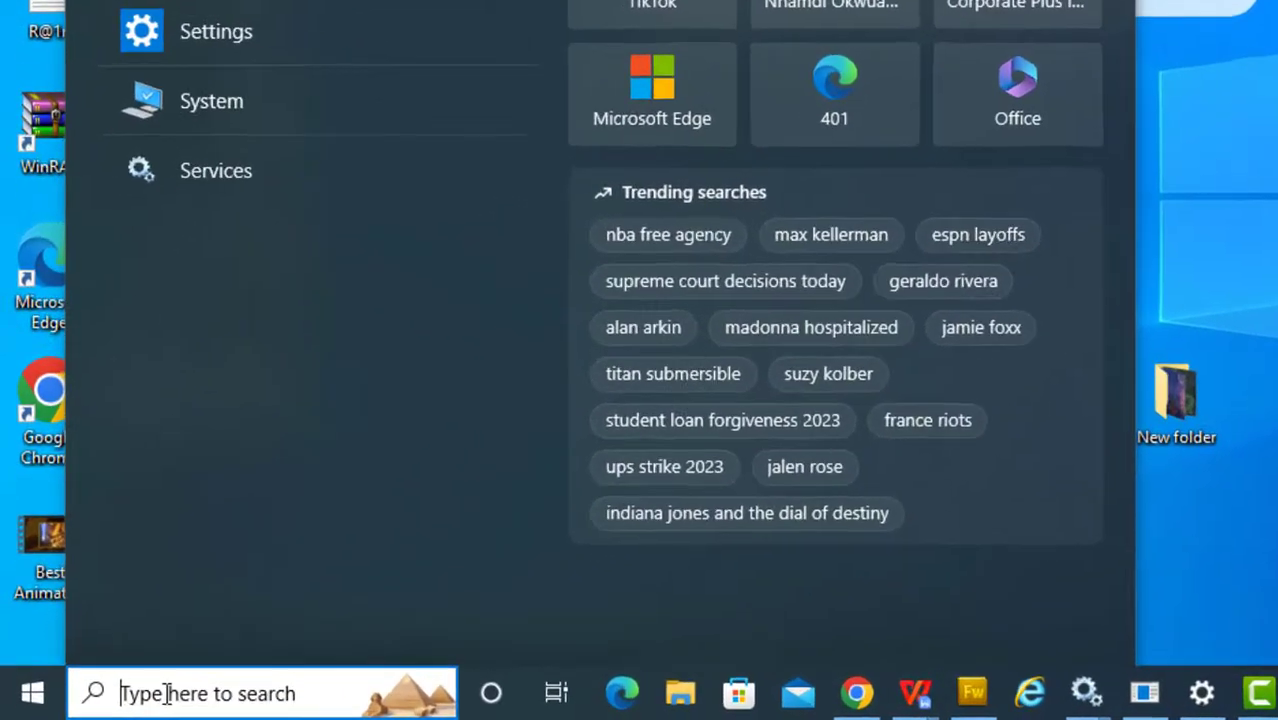
pyautogui.write('reg')
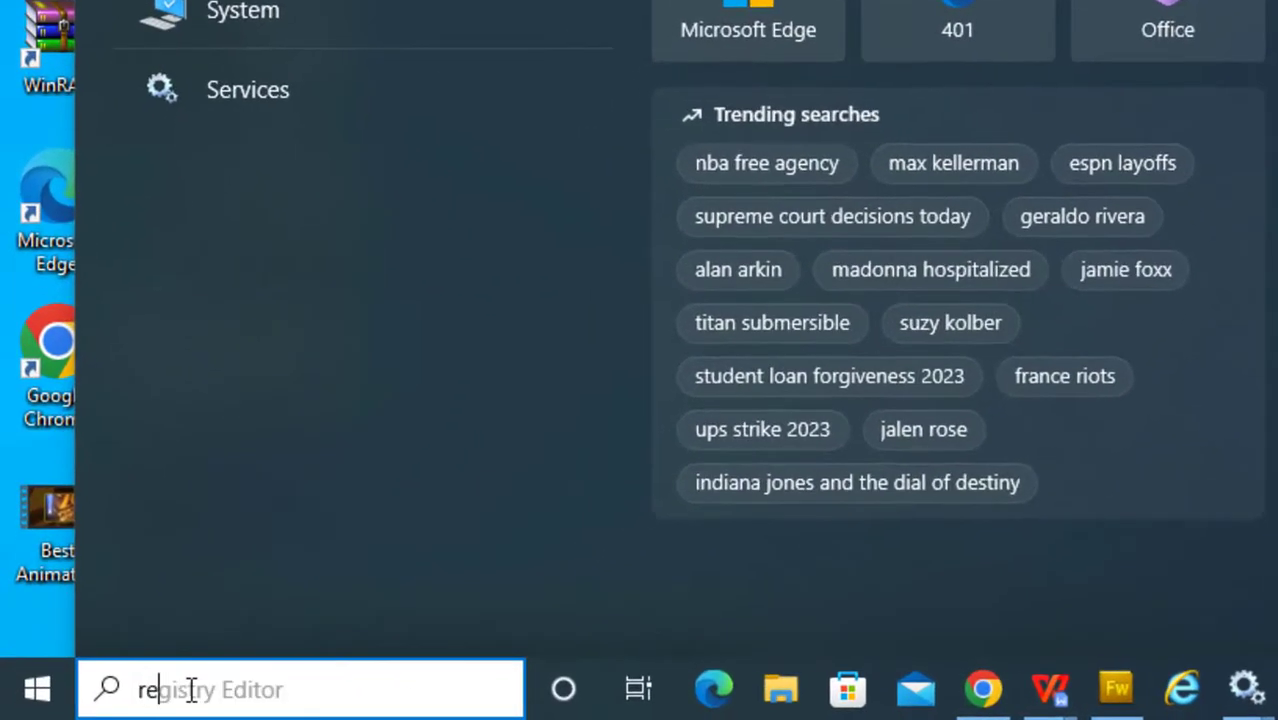
pyautogui.write('ed')
pyautogui.write('it')
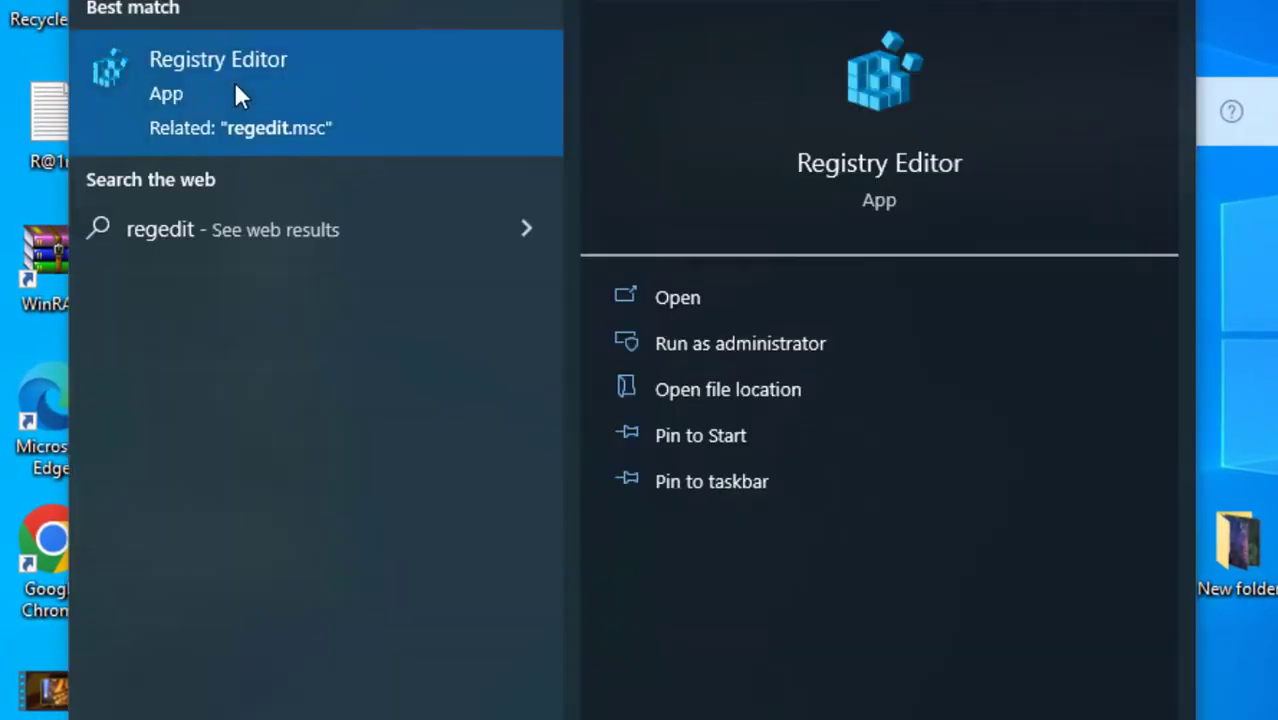
pyautogui.click(236, 86)
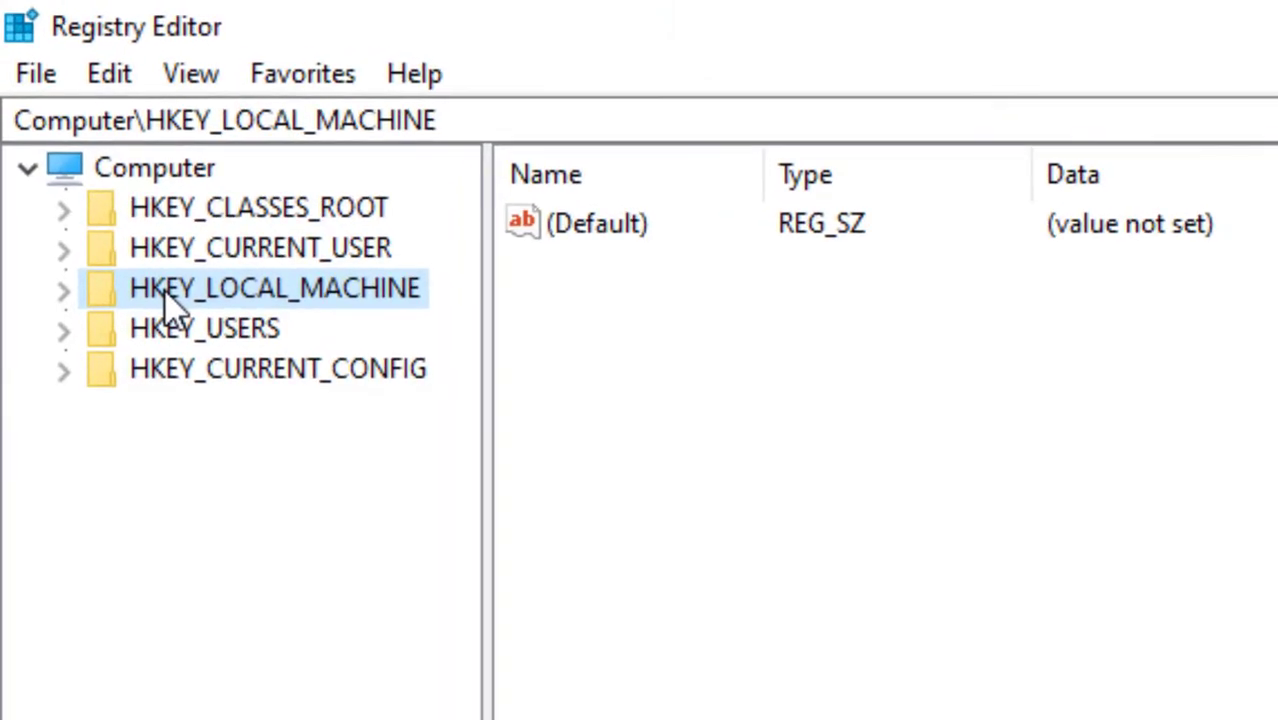
# Step: Go to the registry key HKEY_LOCAL_MACHINE\SOFTWARE\Policies\Microsoft\Windows NT
pyautogui.click(83, 294)
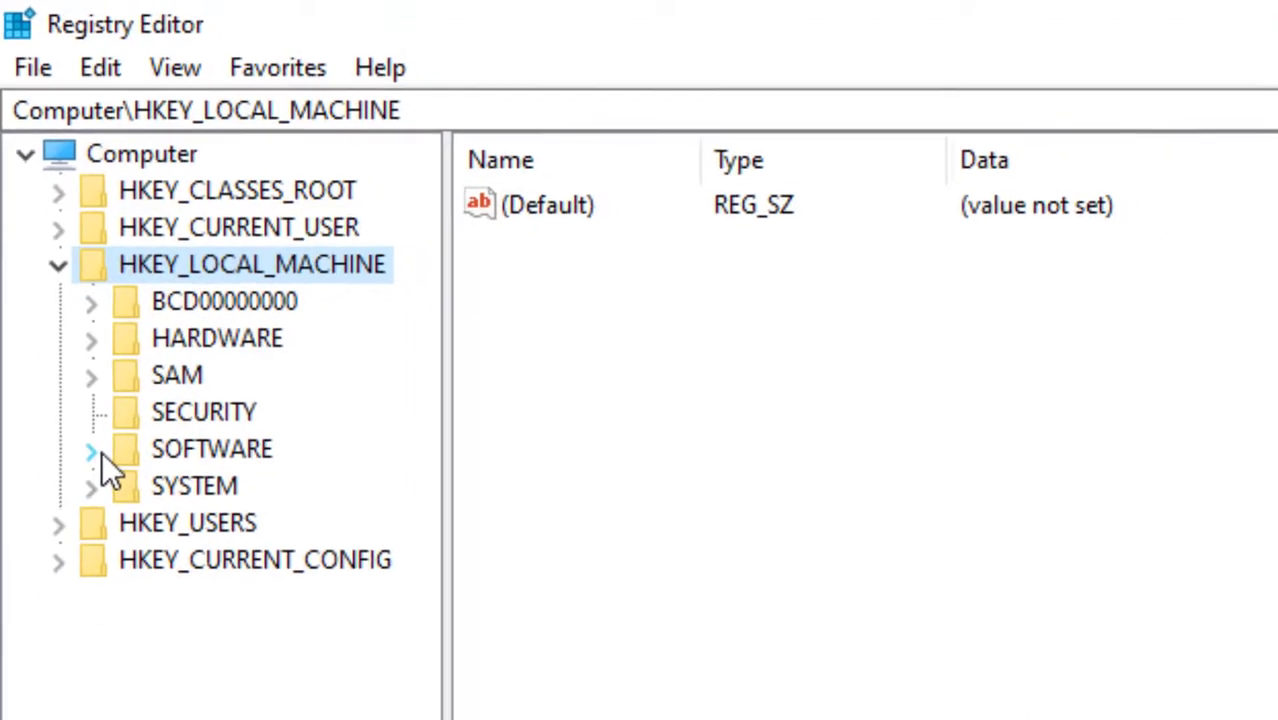
pyautogui.click(92, 450)
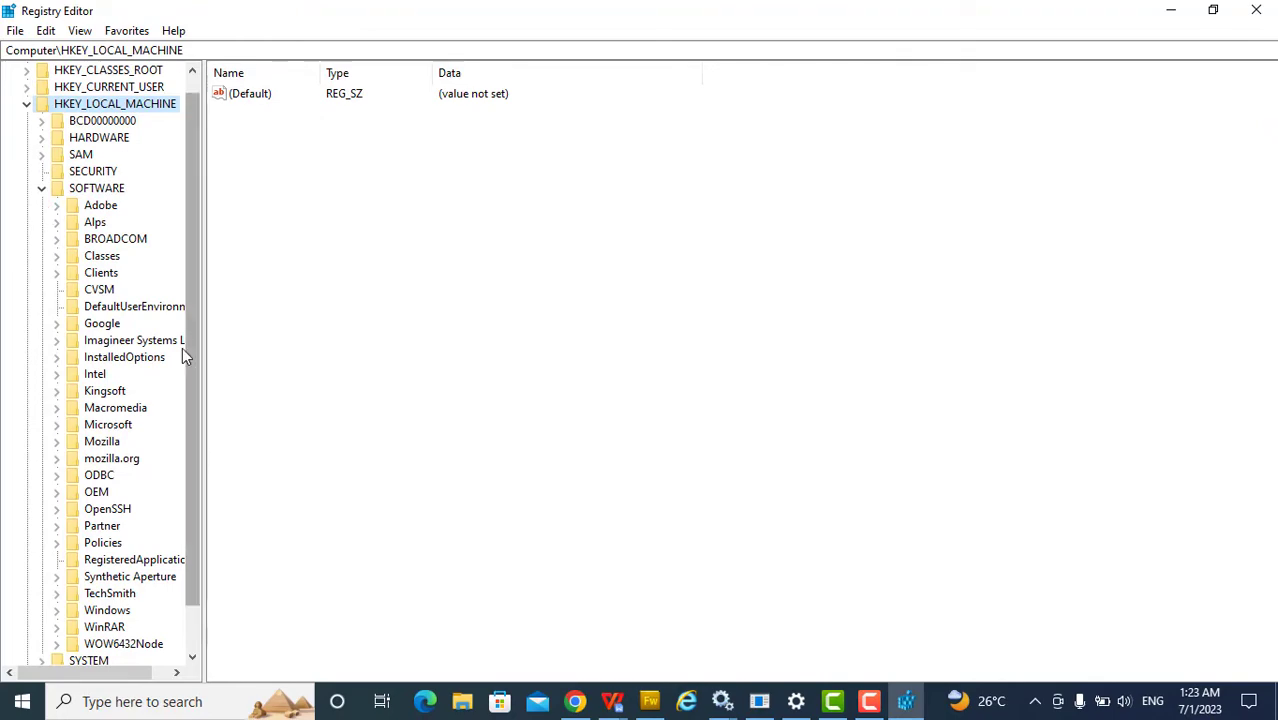
pyautogui.moveTo(197, 343); pyautogui.dragTo(194, 384)
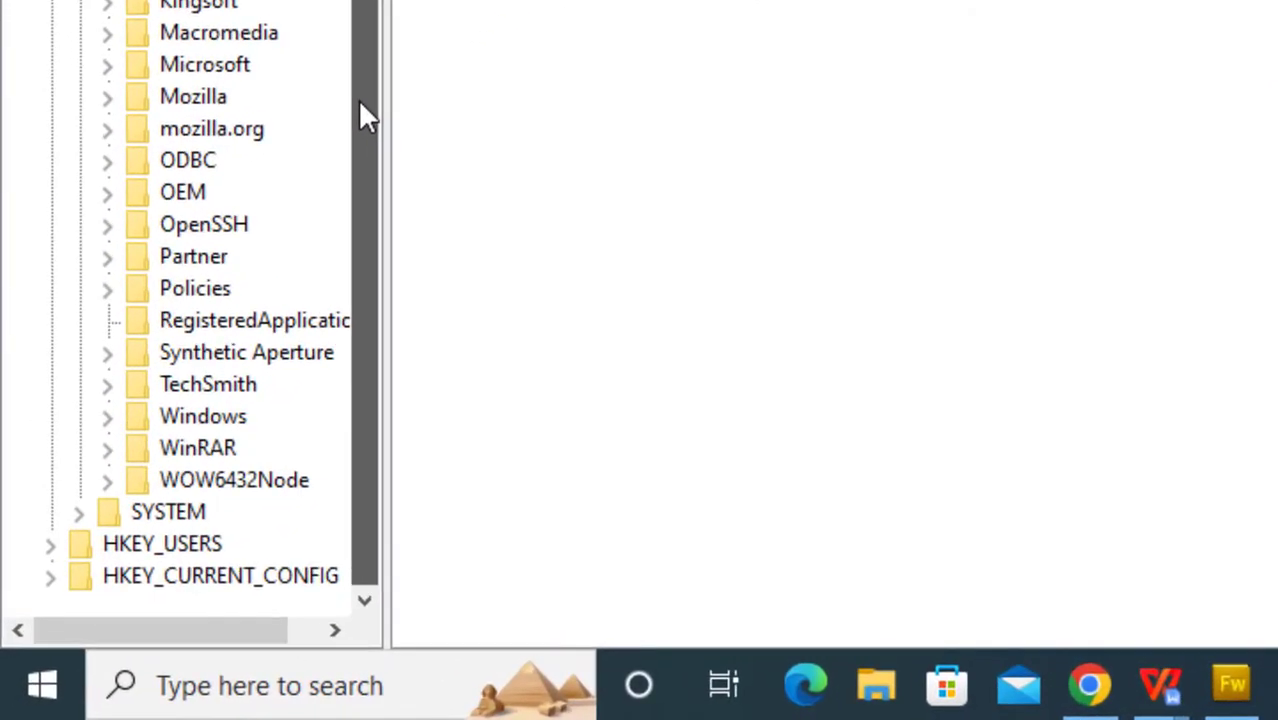
pyautogui.click(108, 289)
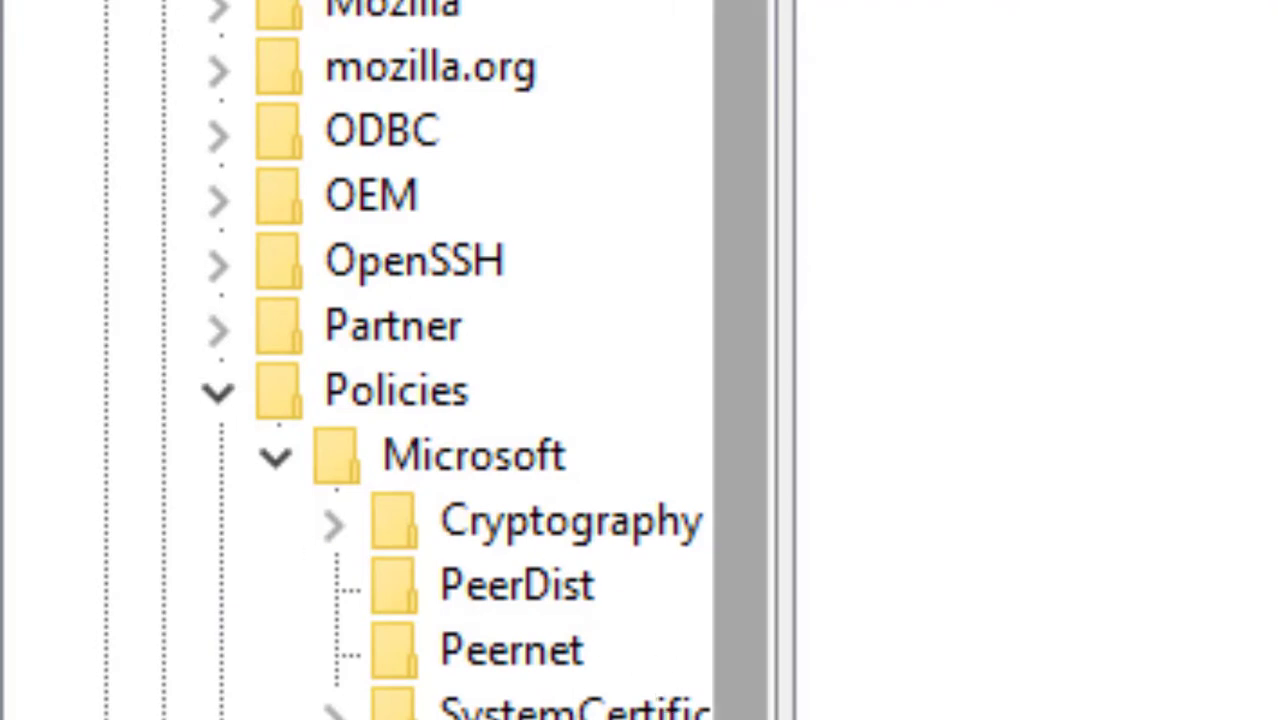
pyautogui.scroll(-1, 740, 360)
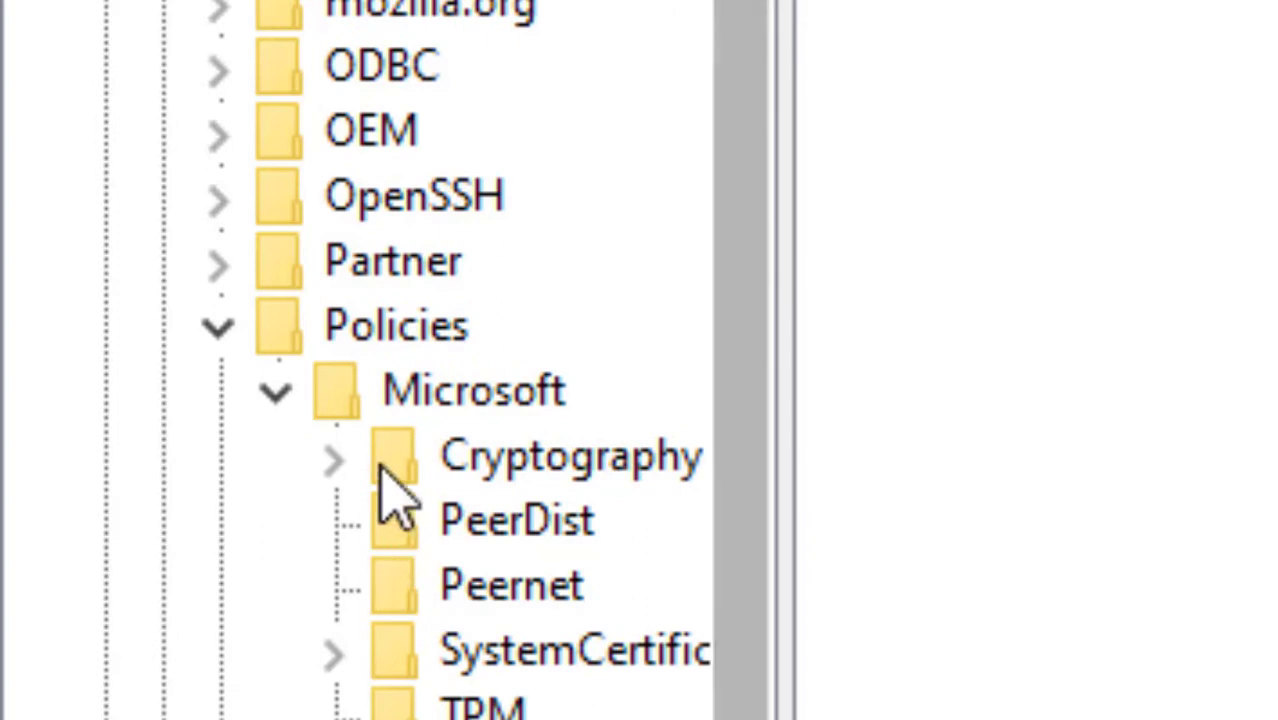
pyautogui.click(455, 385)
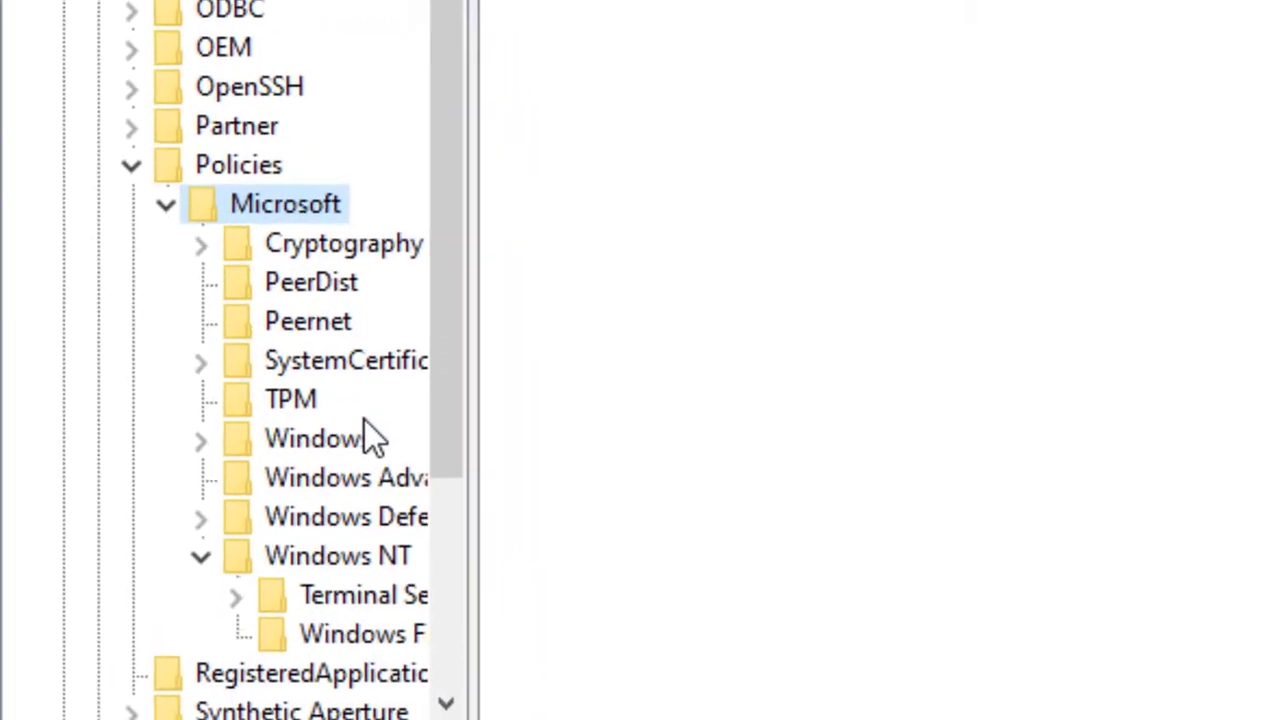
pyautogui.hscroll(-3, 350, 360)
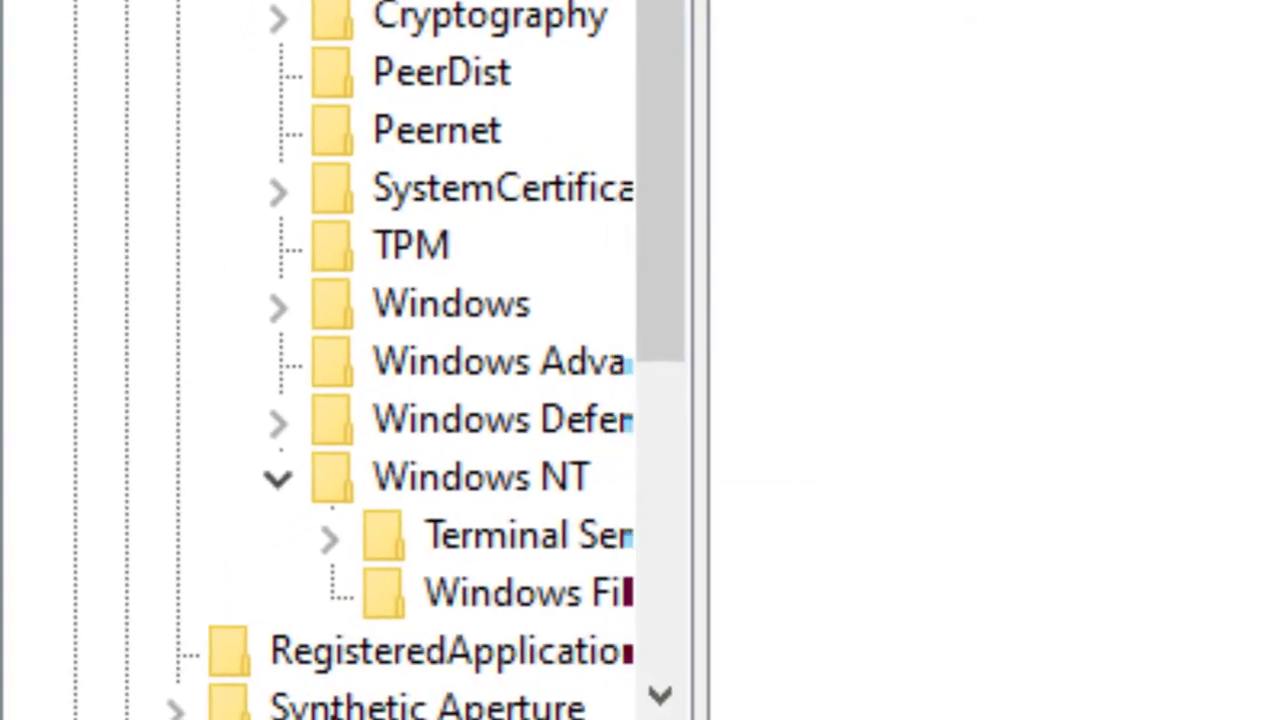
pyautogui.click(326, 490)
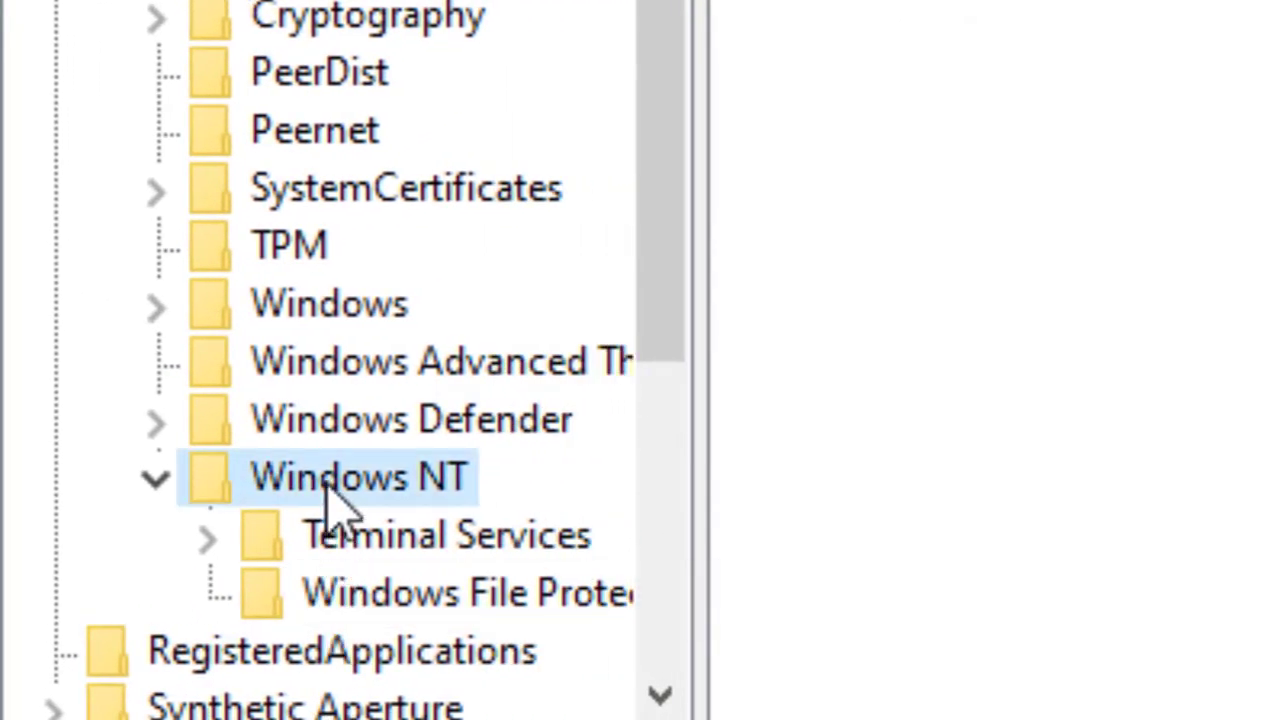
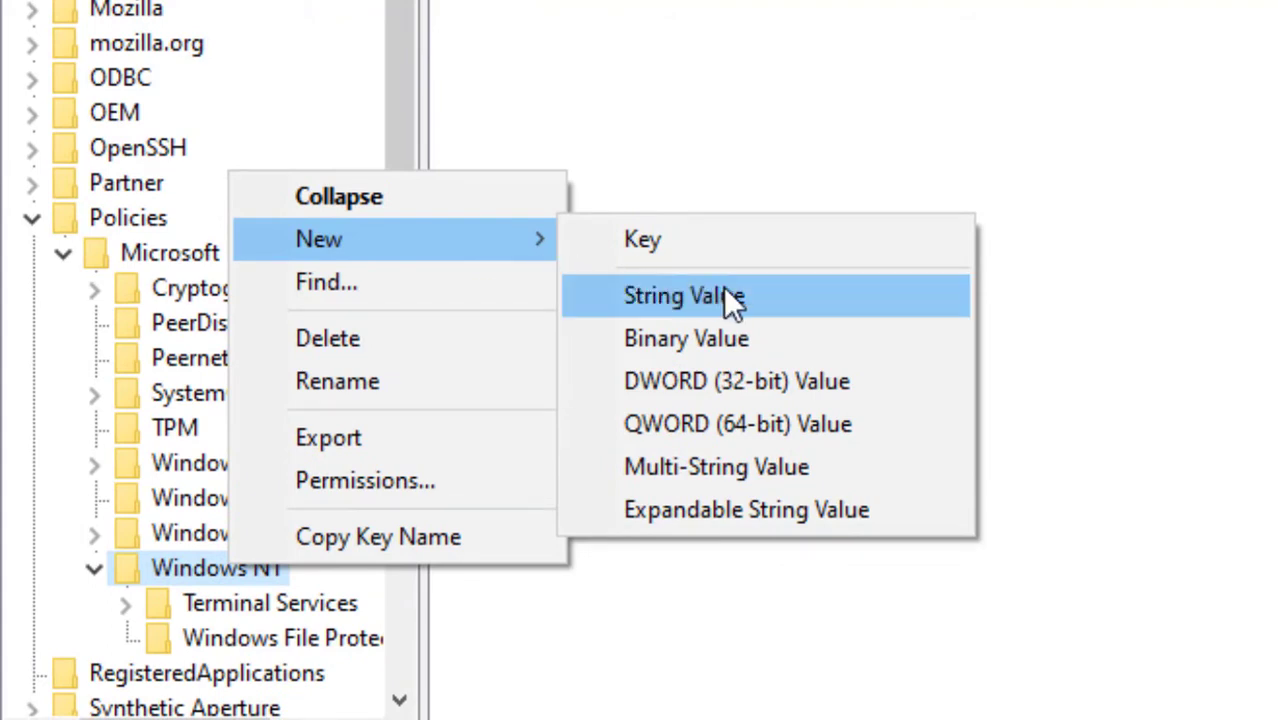
# Step: Create a new key named "licensing" under the Windows NT key
pyautogui.click(684, 227)
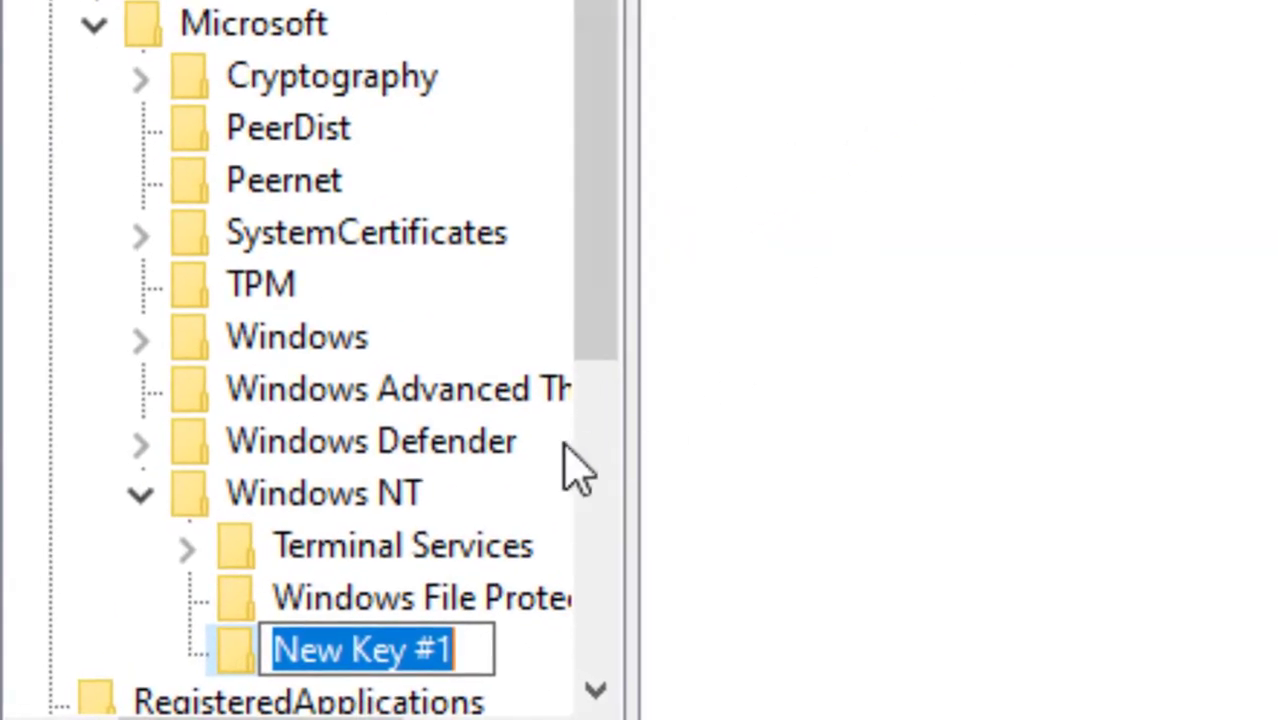
pyautogui.press('BackSpace')
pyautogui.write('l')
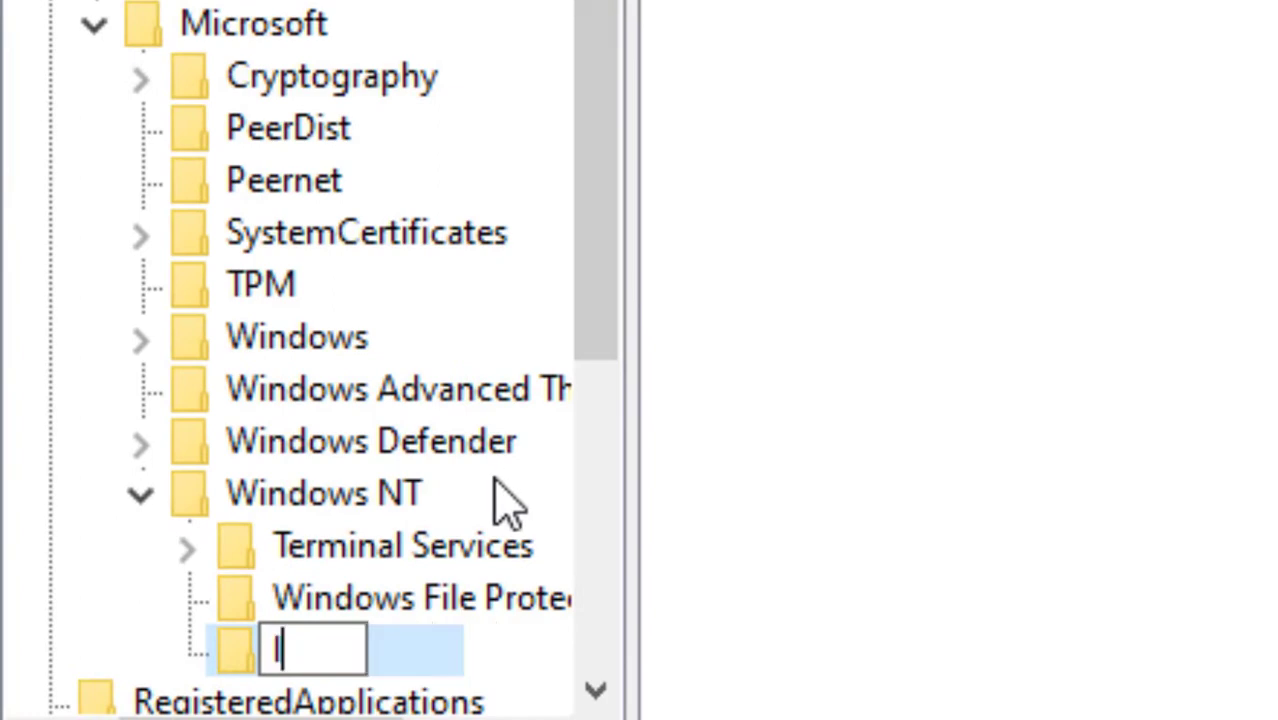
pyautogui.write('ice')
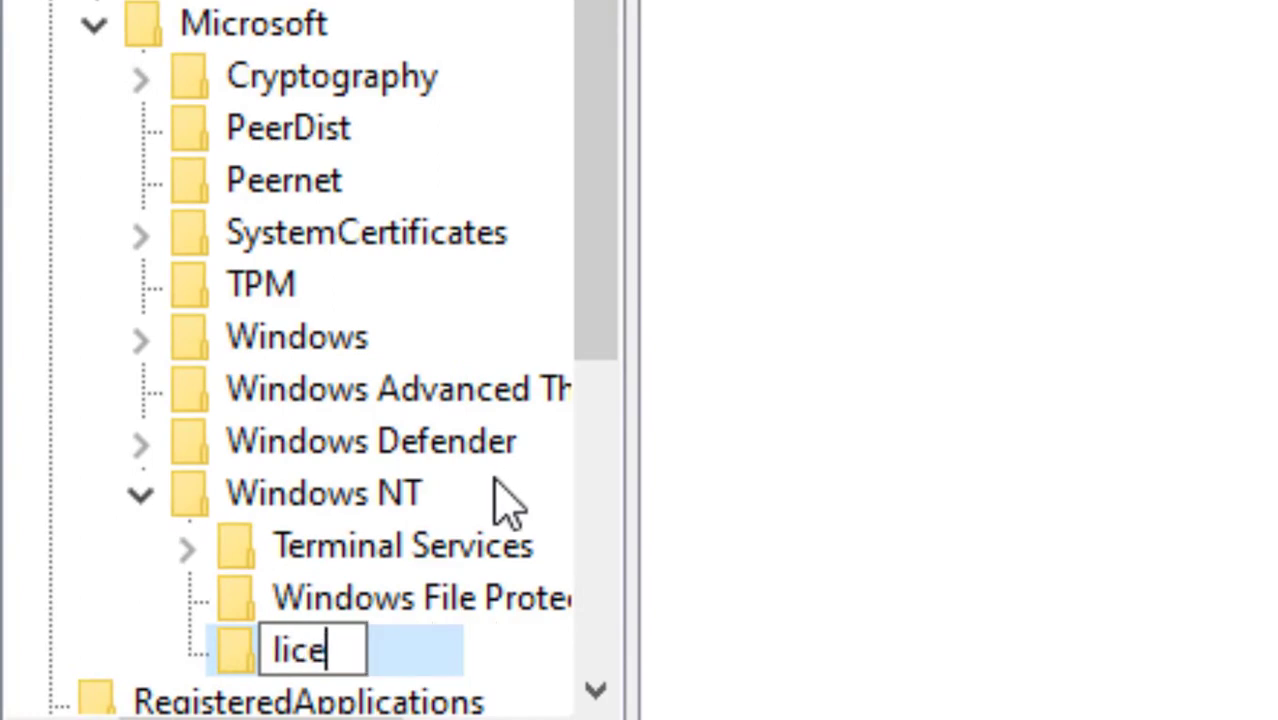
pyautogui.write('nsing')
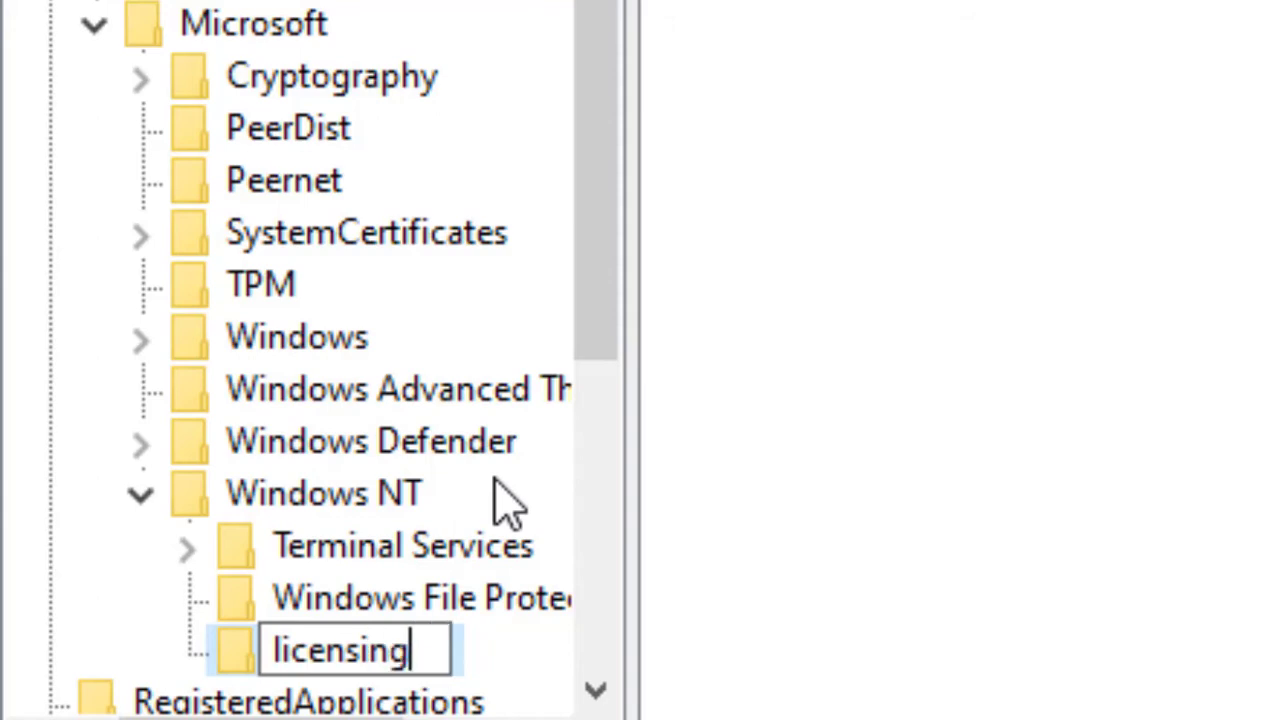
pyautogui.click(477, 462)
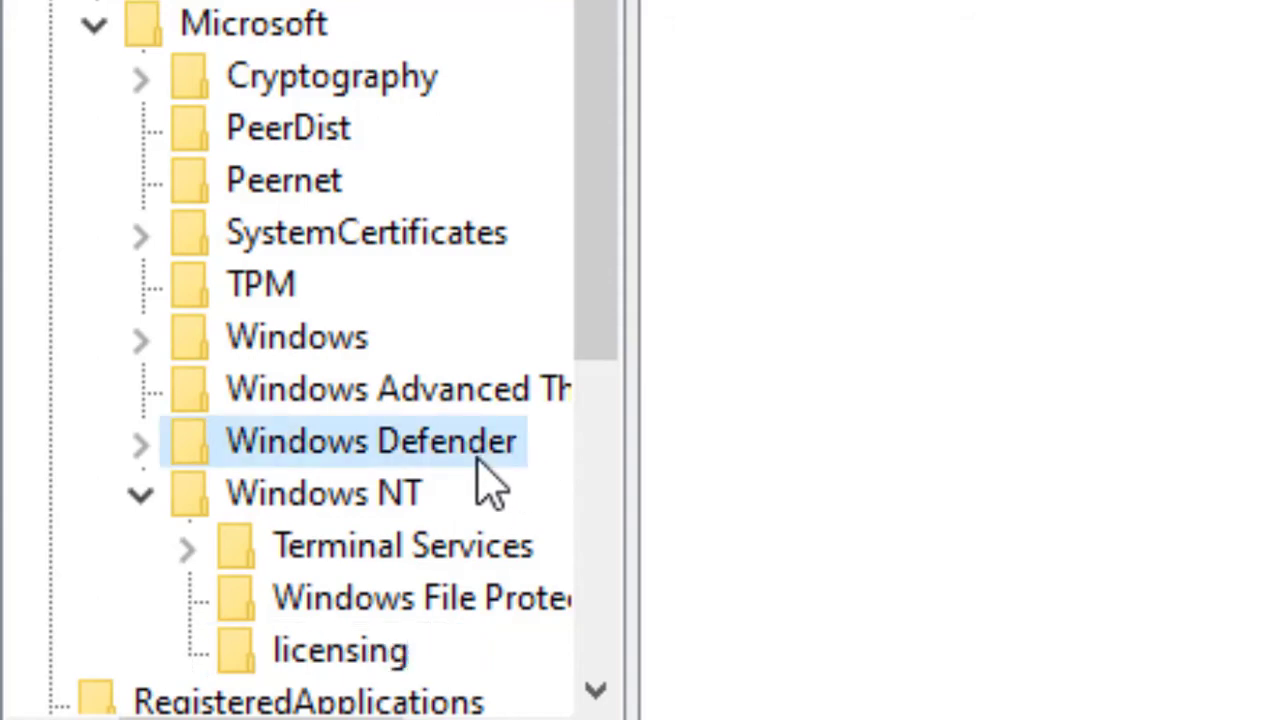
# Step: Create a DWORD (32-bit) value named NotificationDisabled in the licensing key and widen the Name column to fit it
pyautogui.rightClick(343, 665)
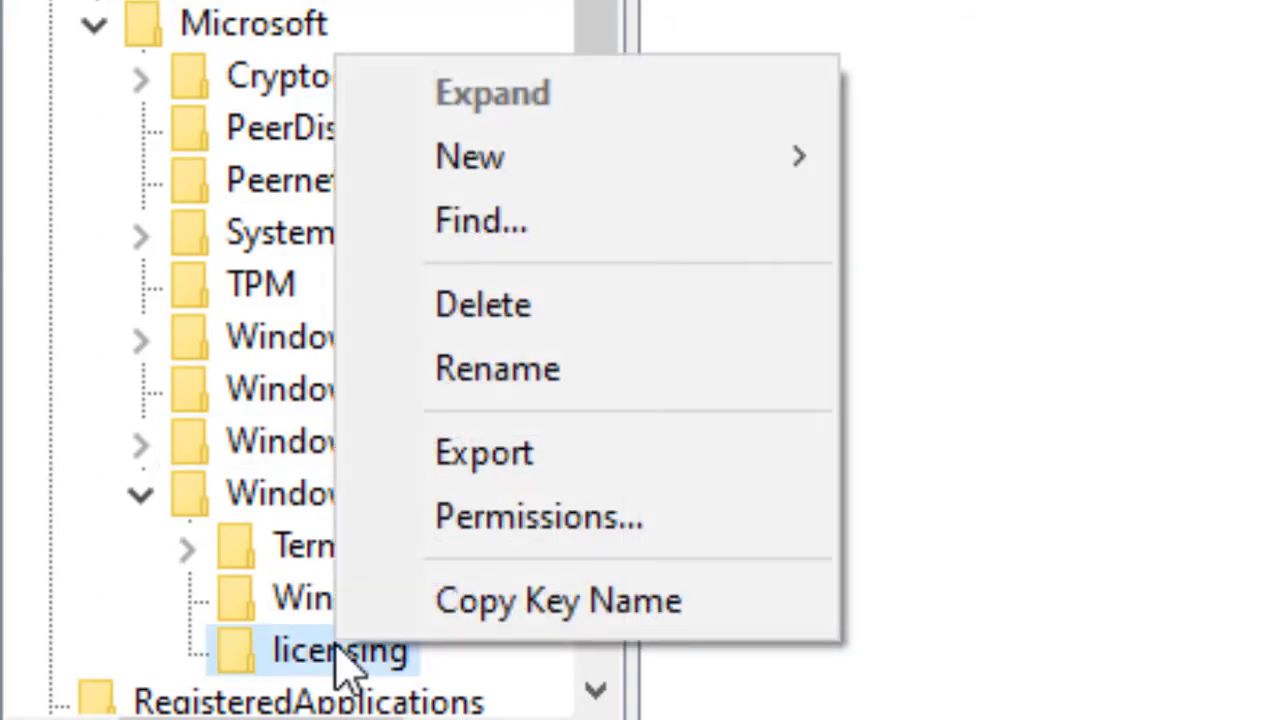
pyautogui.moveTo(655, 165)
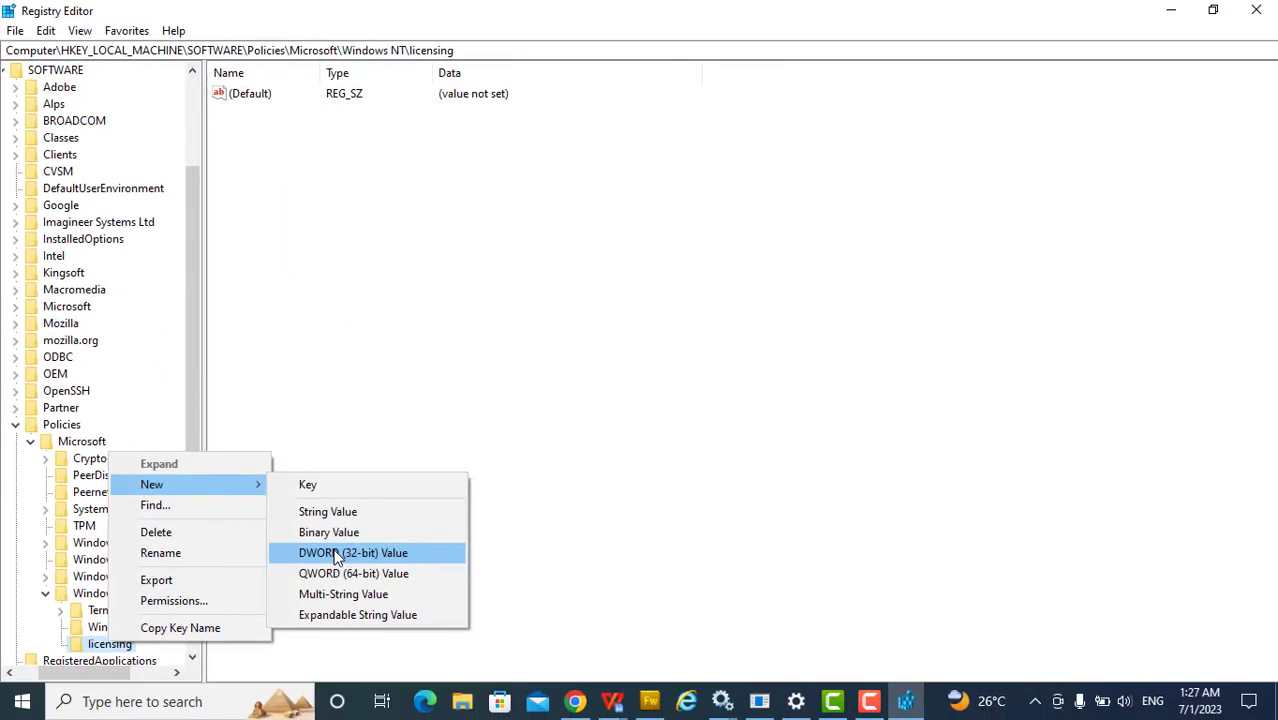
pyautogui.click(335, 553)
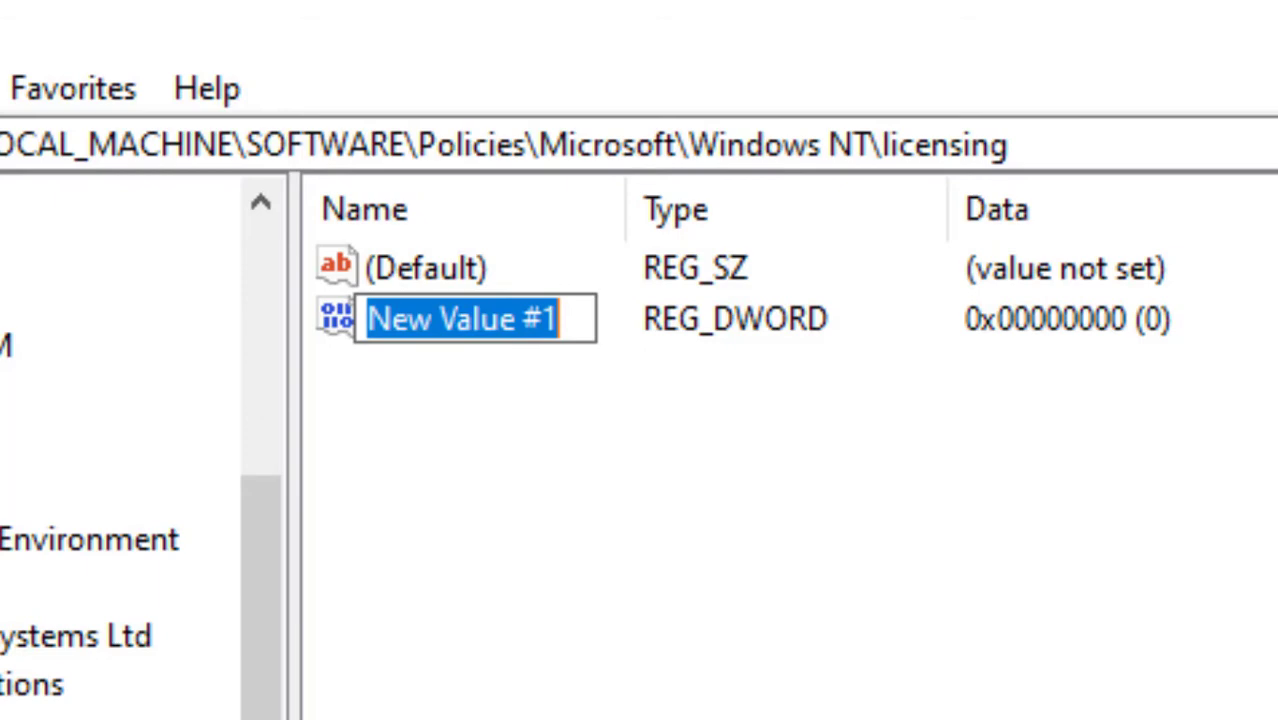
pyautogui.write('Noti')
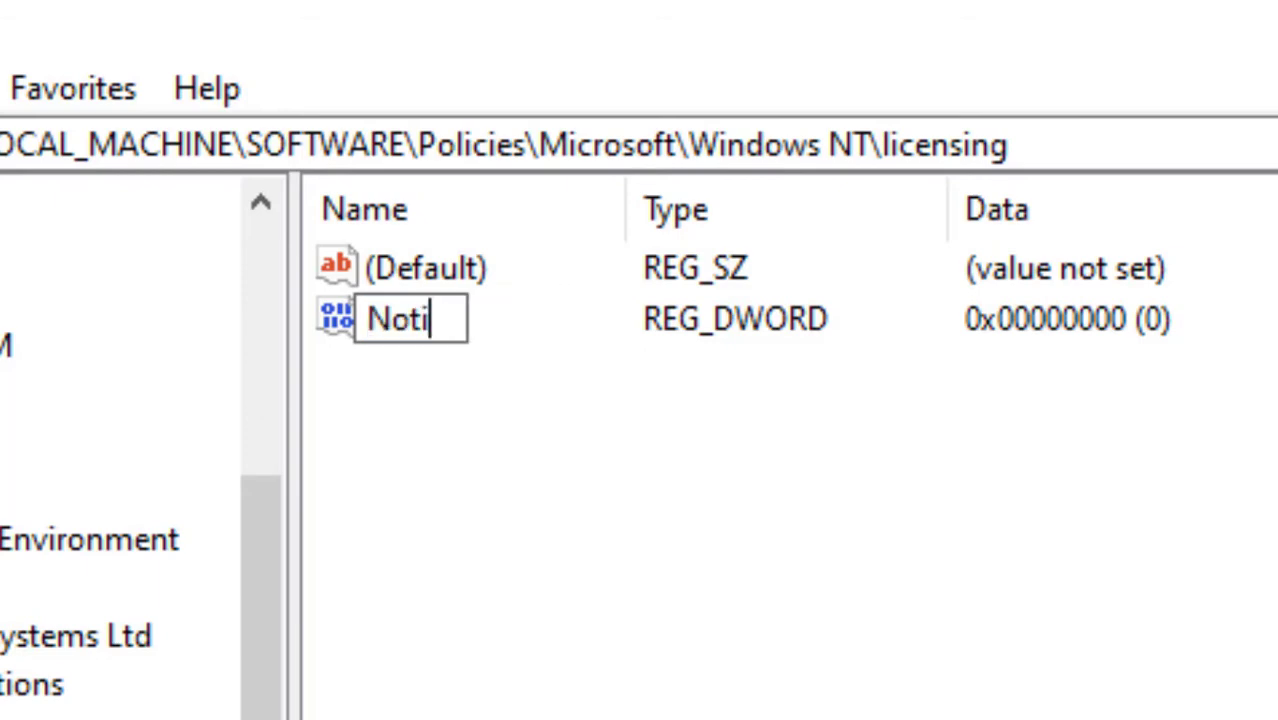
pyautogui.write('f')
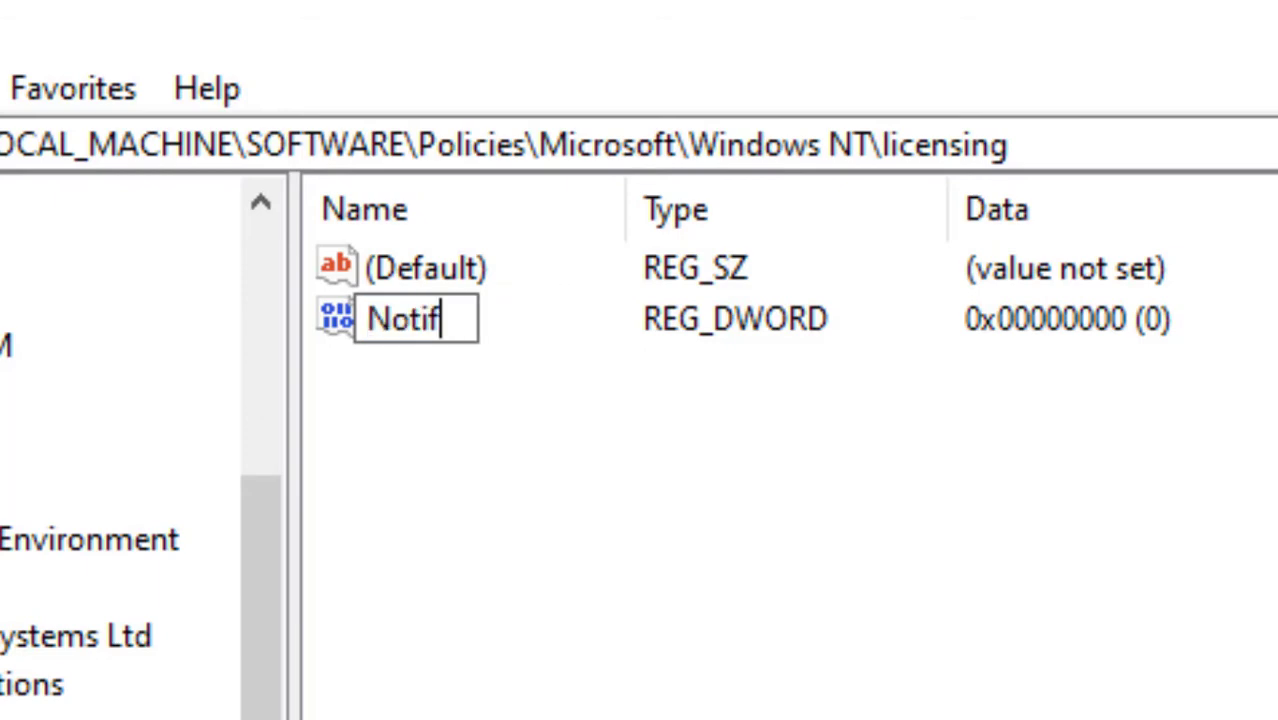
pyautogui.write('ication')
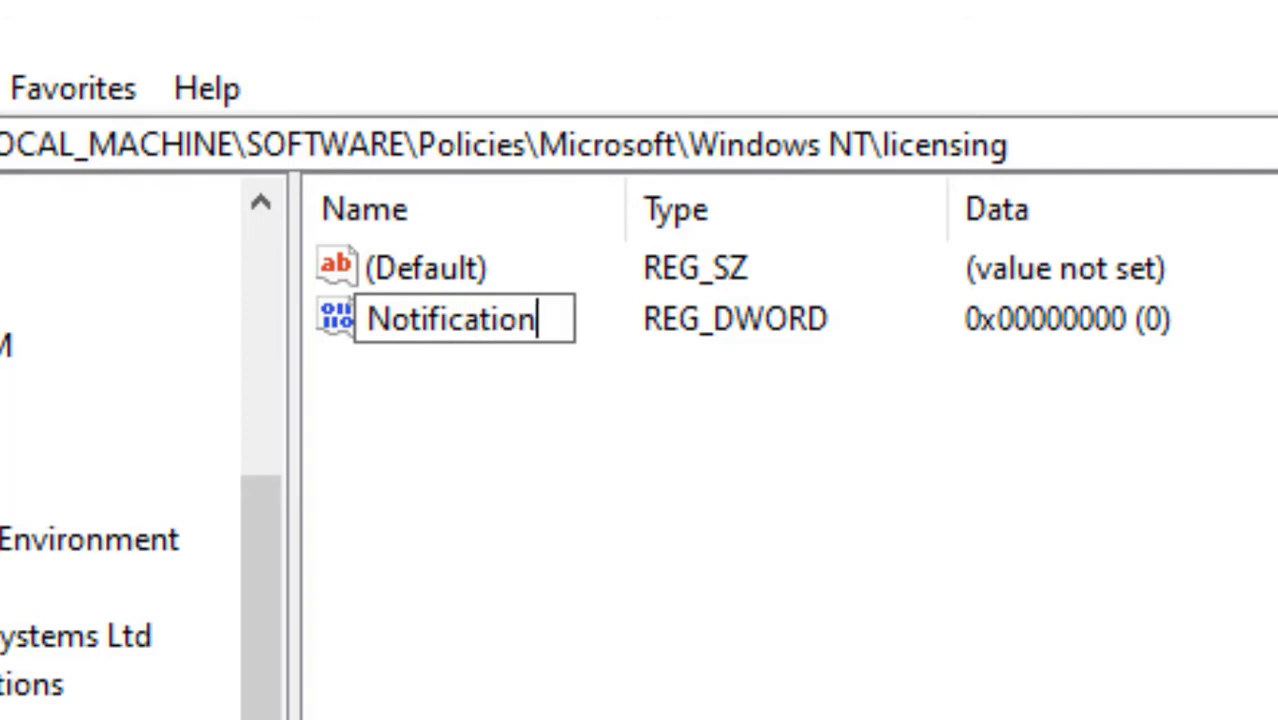
pyautogui.write('D')
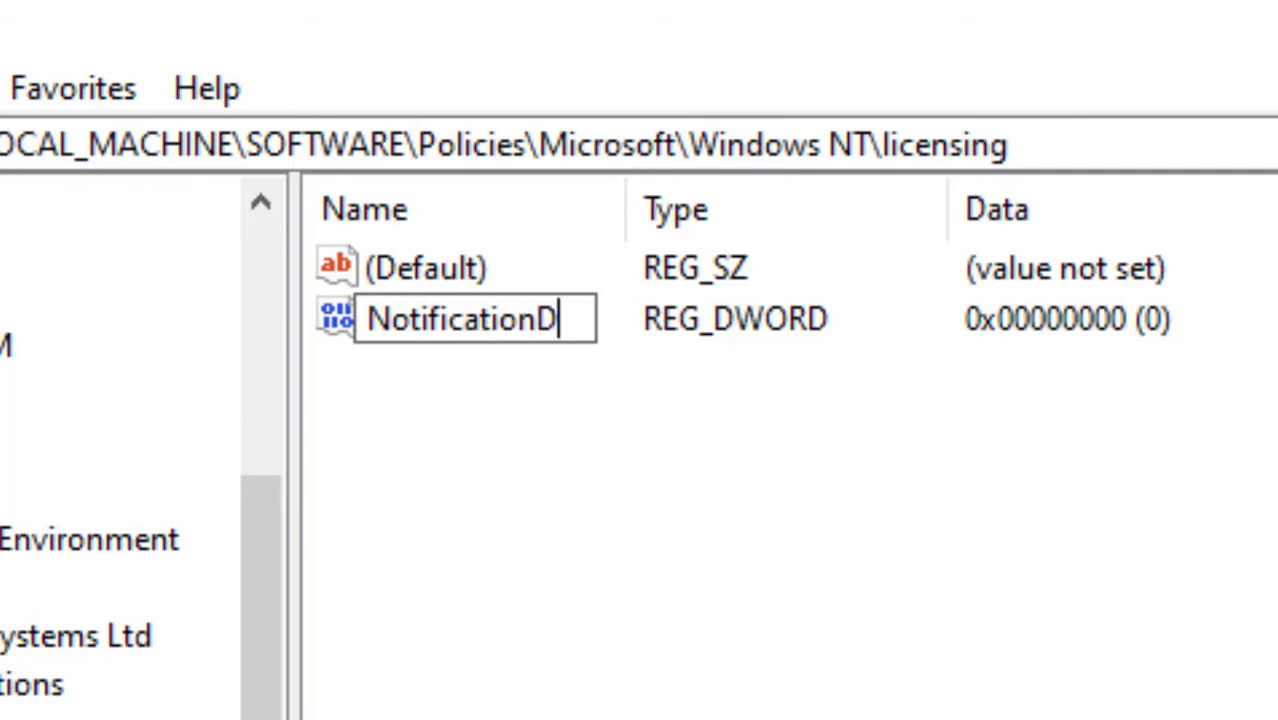
pyautogui.write('isabl')
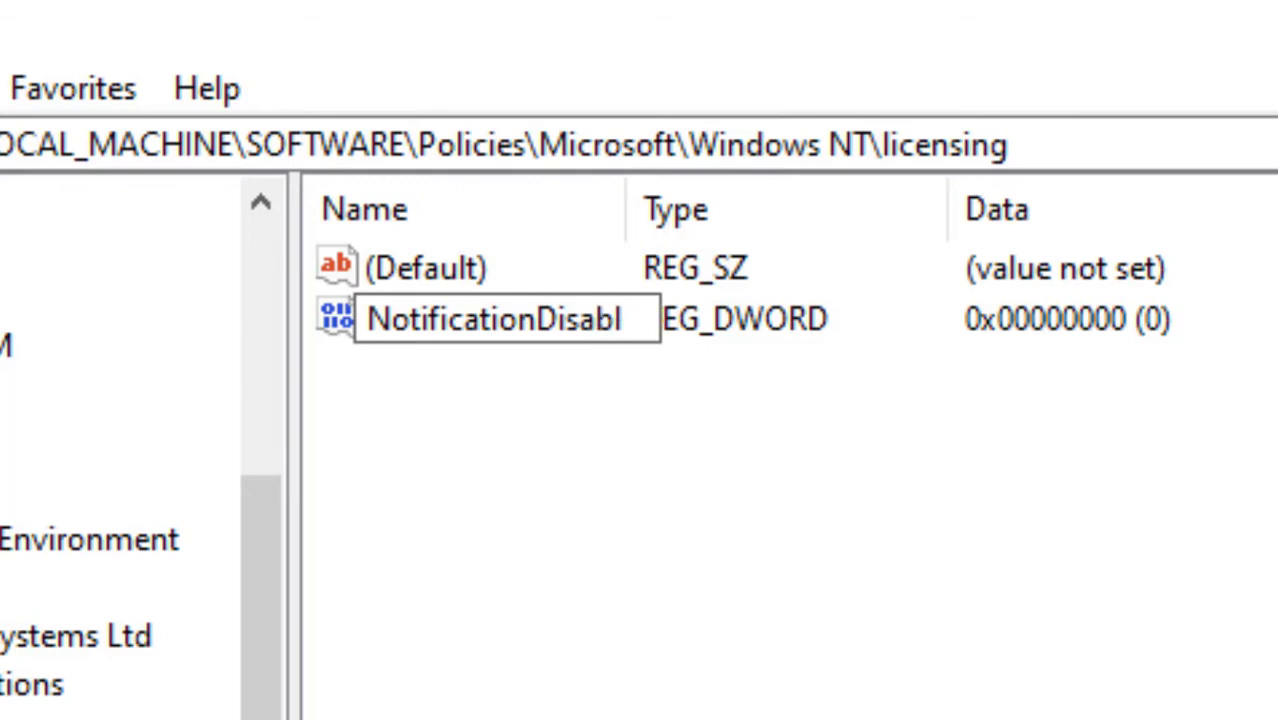
pyautogui.write('ed')
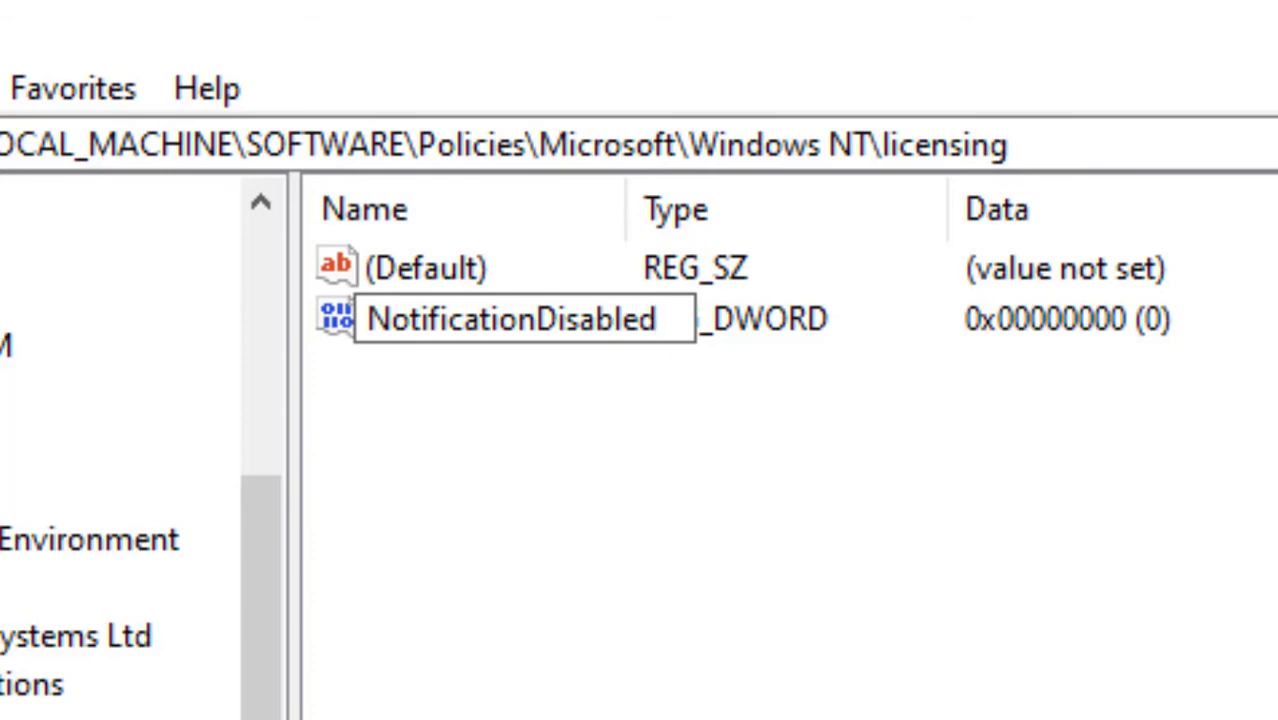
pyautogui.press('Return')
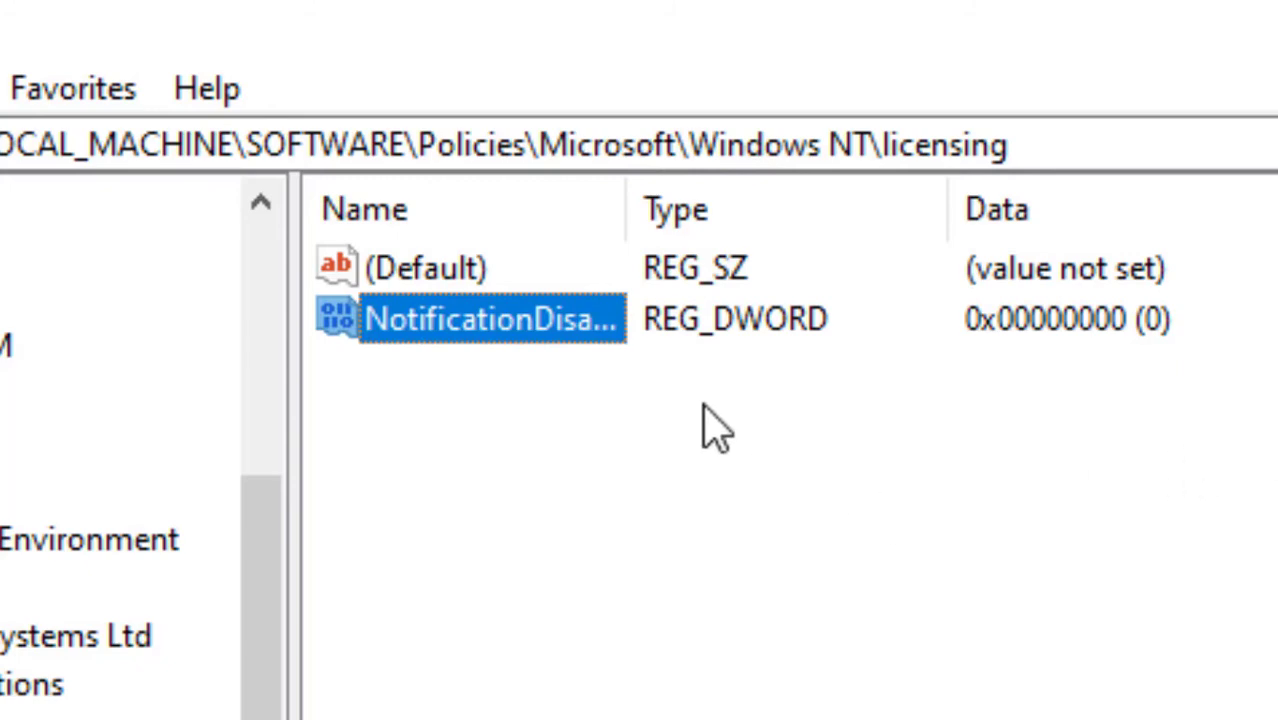
pyautogui.moveTo(619, 191); pyautogui.dragTo(730, 200)
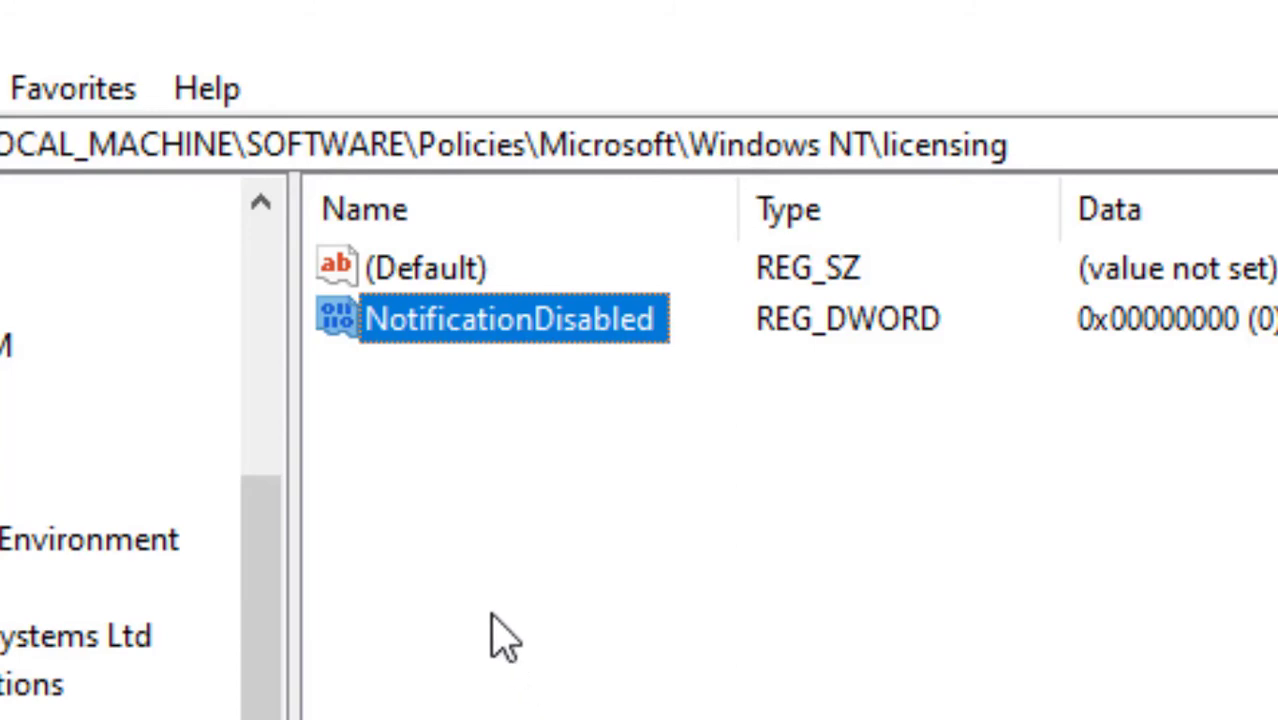
# Step: Set the value data of NotificationDisabled to 1 in hexadecimal, confirm it, and close the Registry Editor
pyautogui.doubleClick(432, 320)
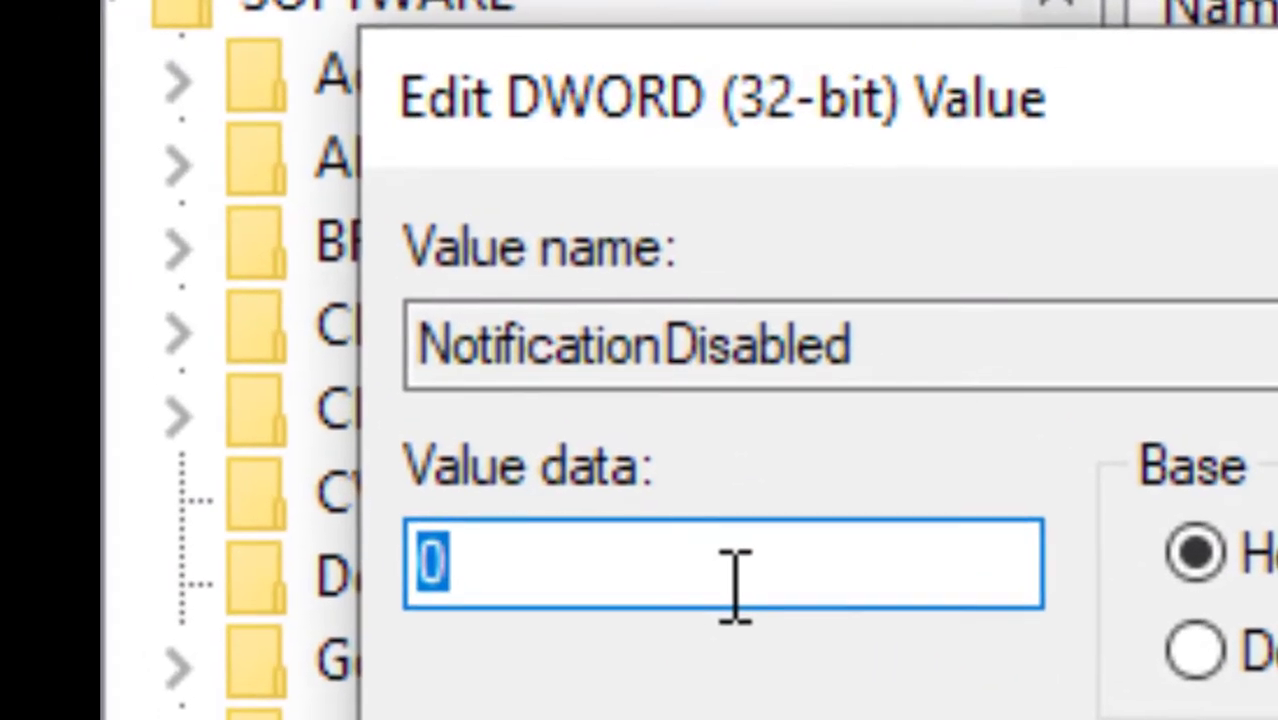
pyautogui.click(735, 580)
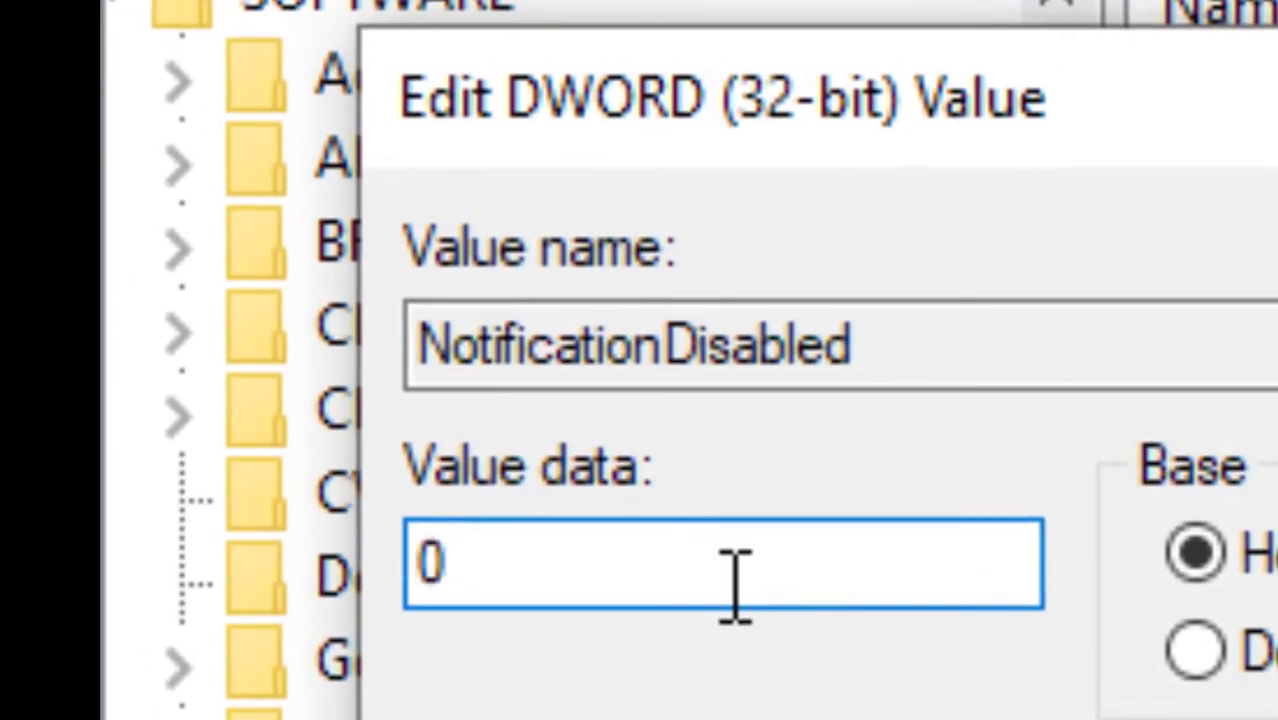
pyautogui.press('BackSpace')
pyautogui.write('1')
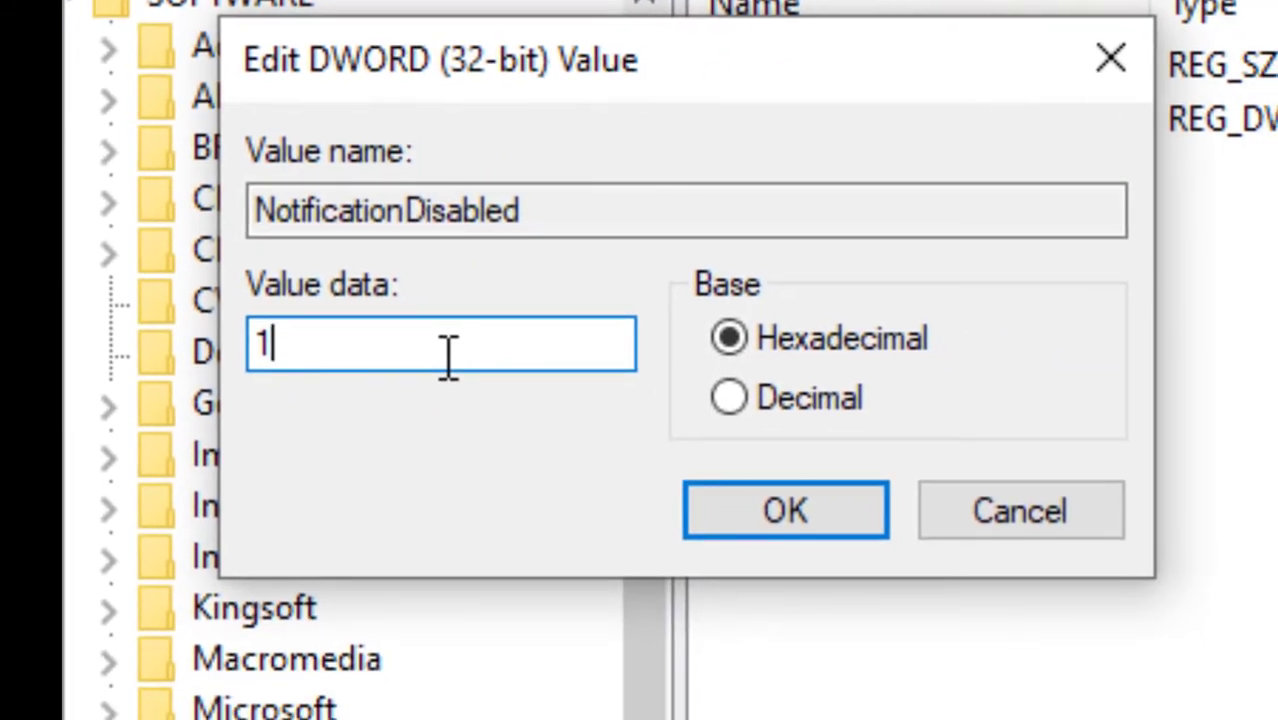
pyautogui.click(800, 515)
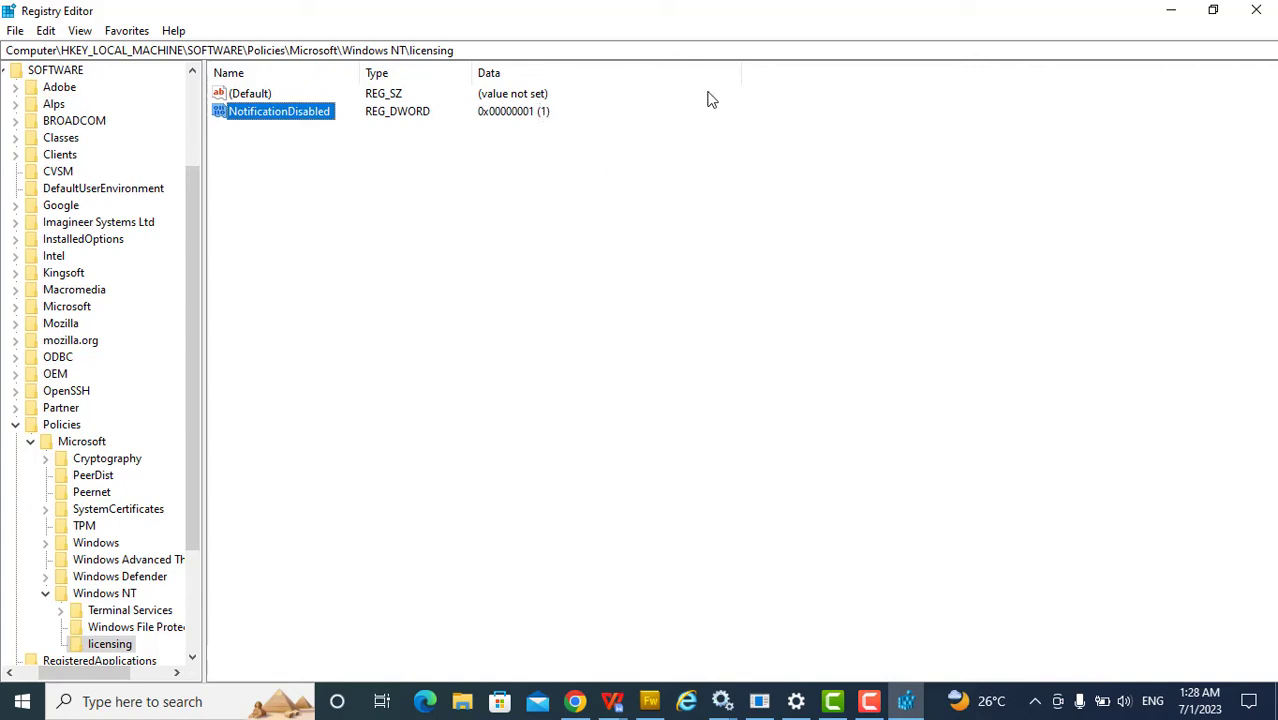
pyautogui.click(1258, 9)
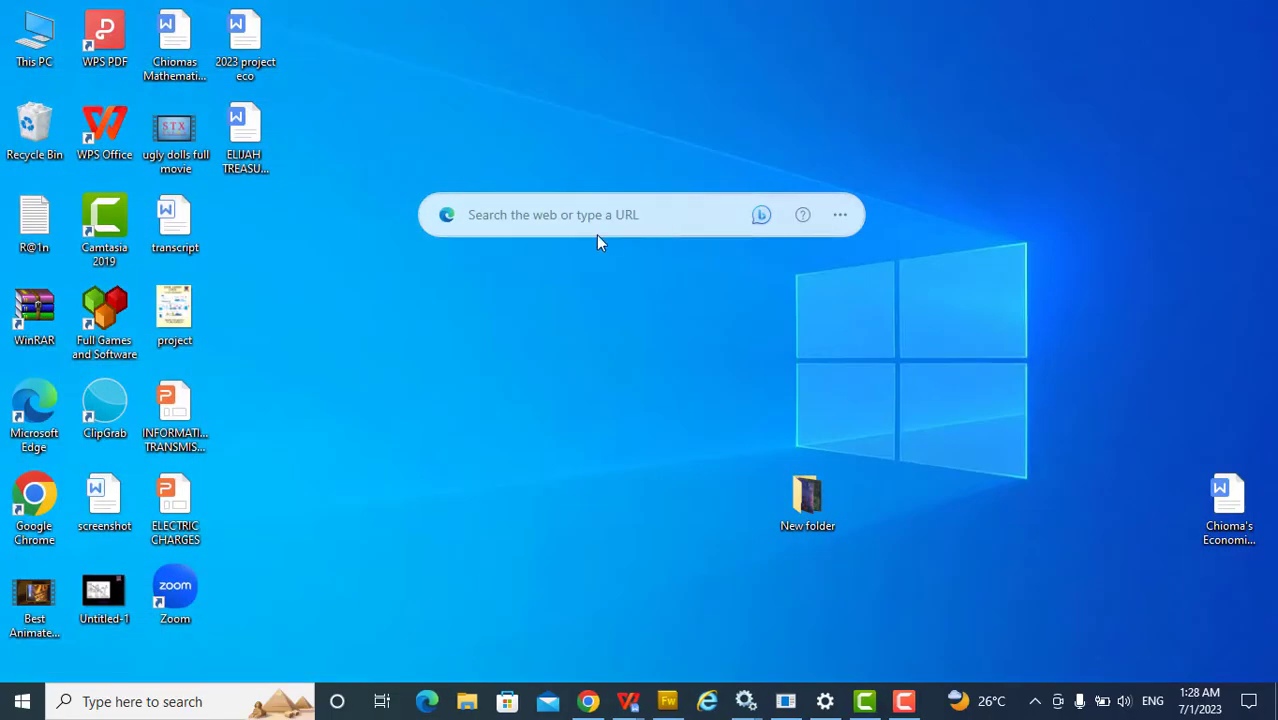